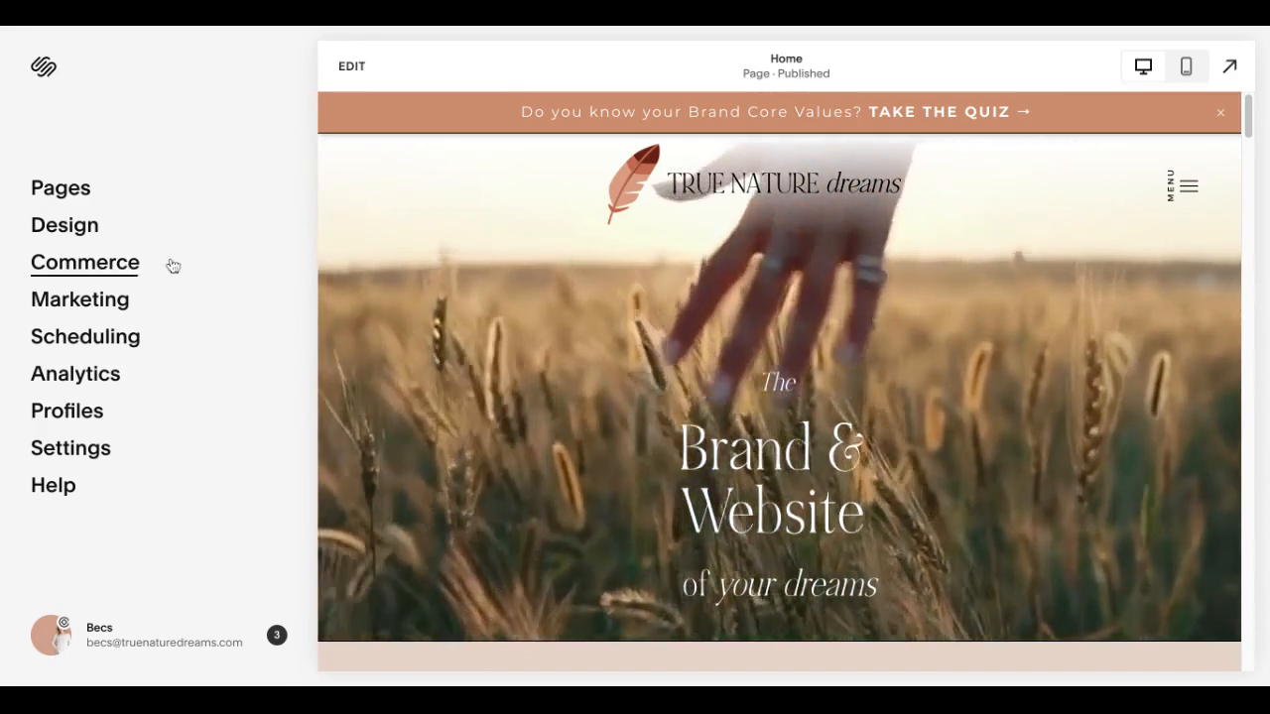
- Open the site's promotional pop-up marketing settings and bring up the available pop-up layouts
{"action": "left_click", "coordinate": [104, 302]}
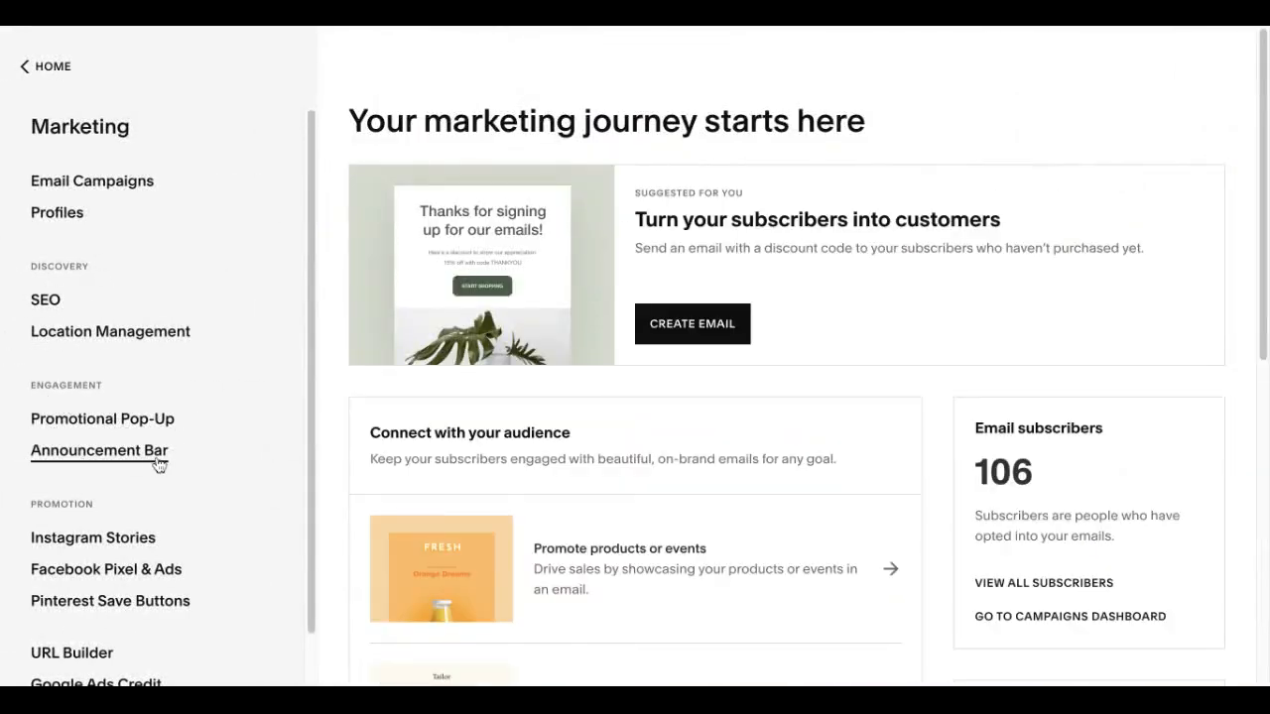
{"action": "left_click", "coordinate": [104, 418]}
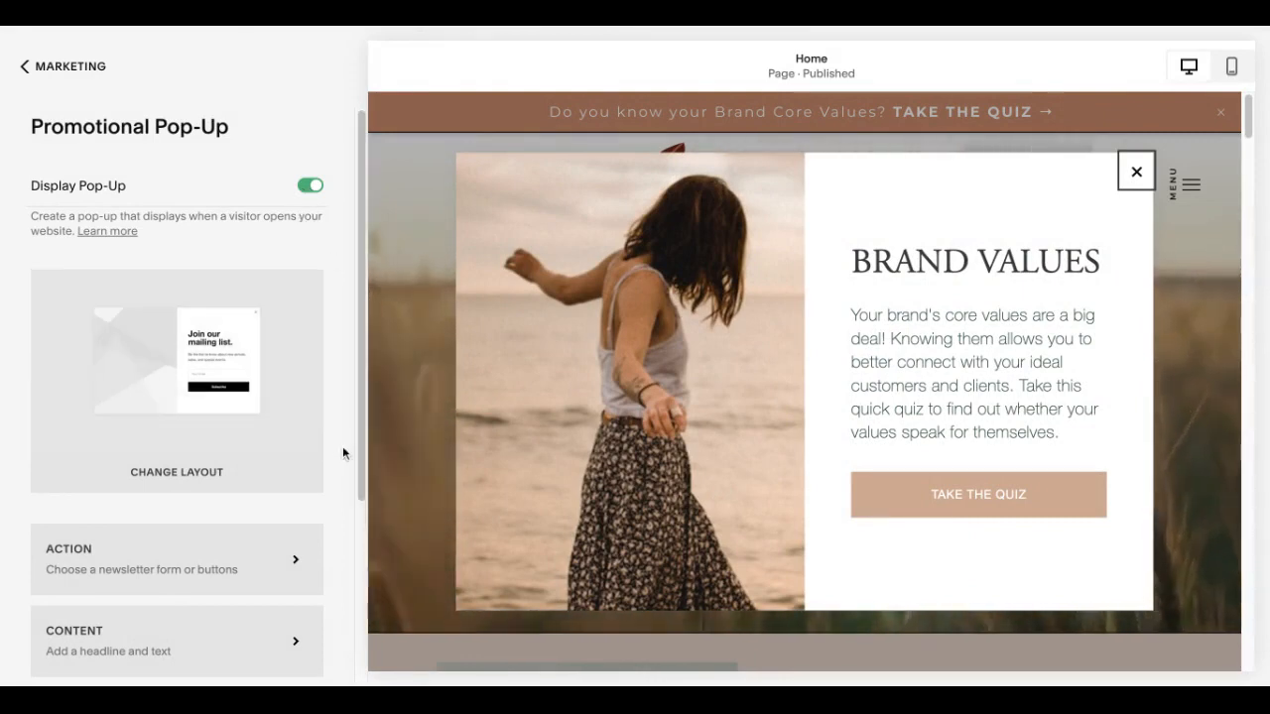
{"action": "scroll", "coordinate": [361, 470], "scroll_direction": "down", "scroll_amount": 2}
{"action": "left_click", "coordinate": [170, 418]}
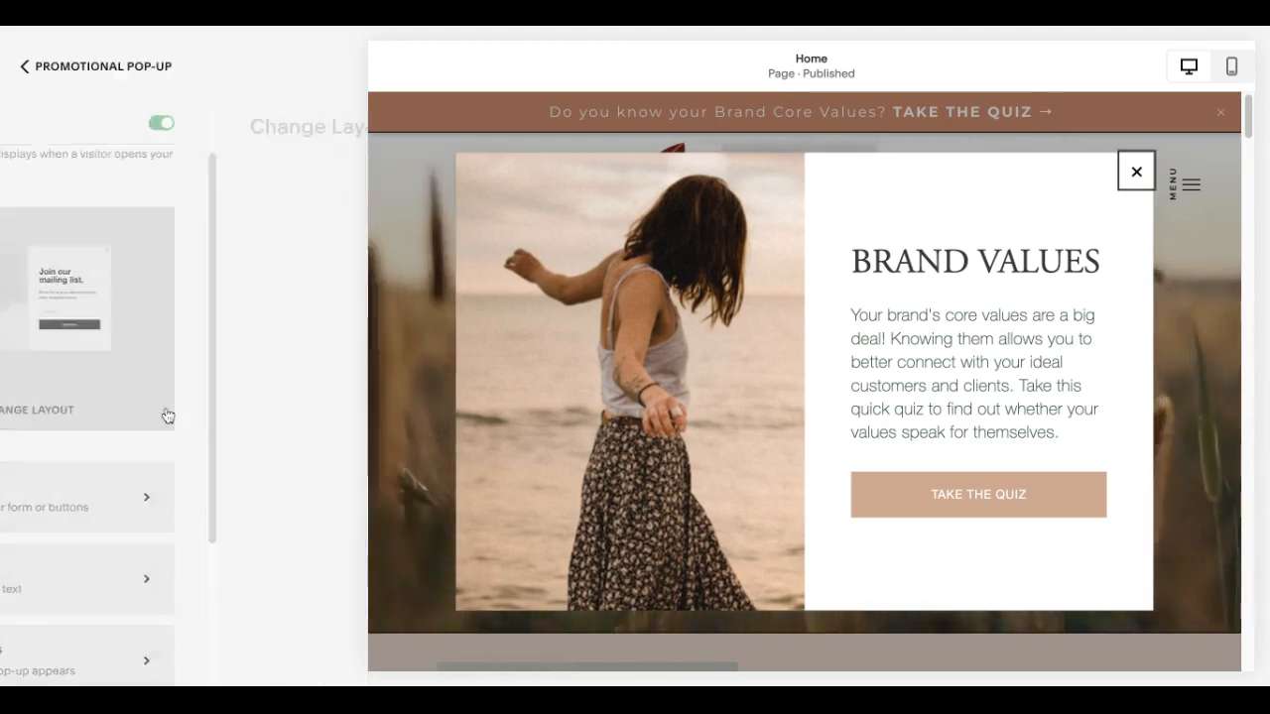
- Look through the available pop-up layouts, from the split image design to the corner, banner and full-page designs
{"action": "scroll", "coordinate": [364, 256], "scroll_direction": "down", "scroll_amount": 5}
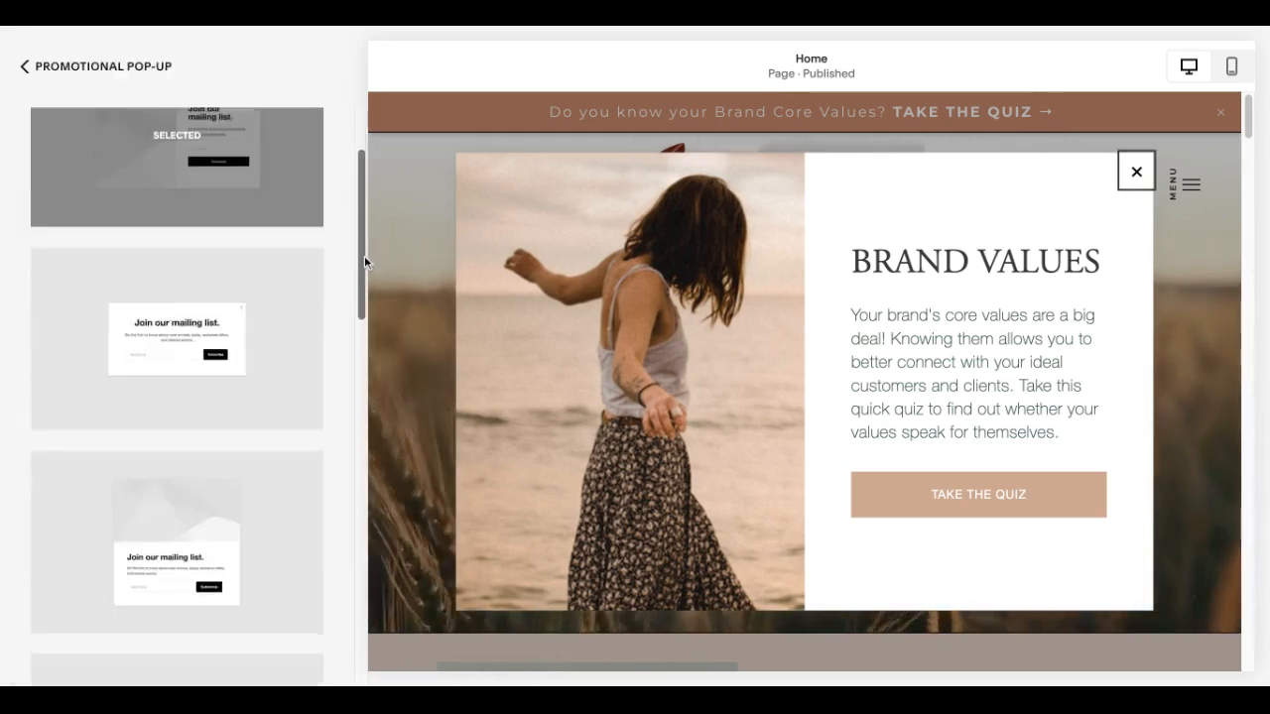
{"action": "scroll", "coordinate": [364, 255], "scroll_direction": "down", "scroll_amount": 6}
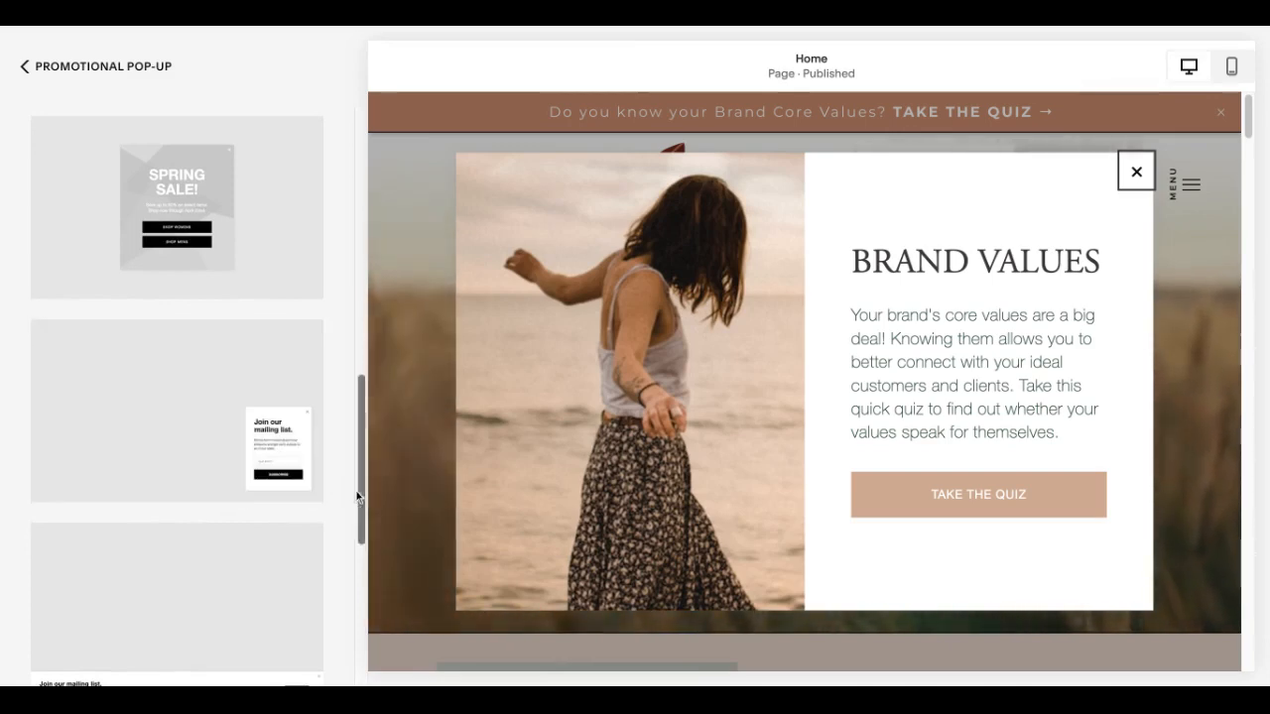
{"action": "scroll", "coordinate": [364, 503], "scroll_direction": "down", "scroll_amount": 7}
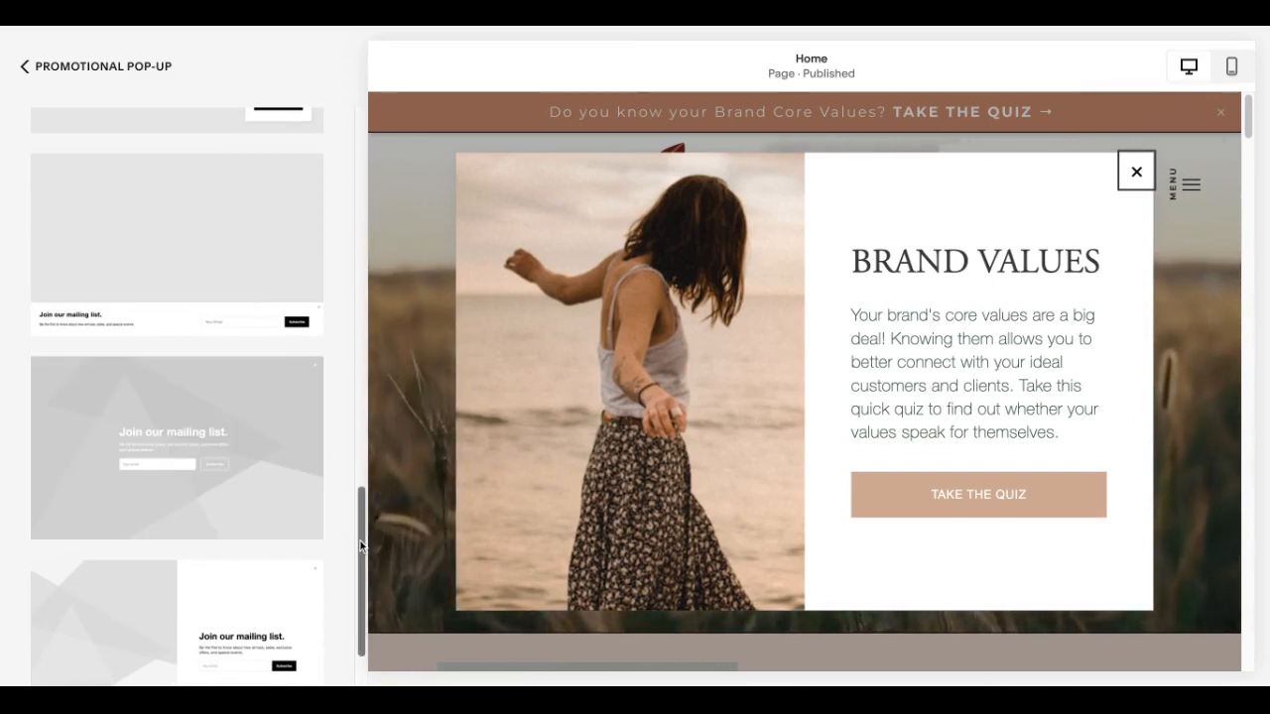
{"action": "scroll", "coordinate": [362, 547], "scroll_direction": "up", "scroll_amount": 10}
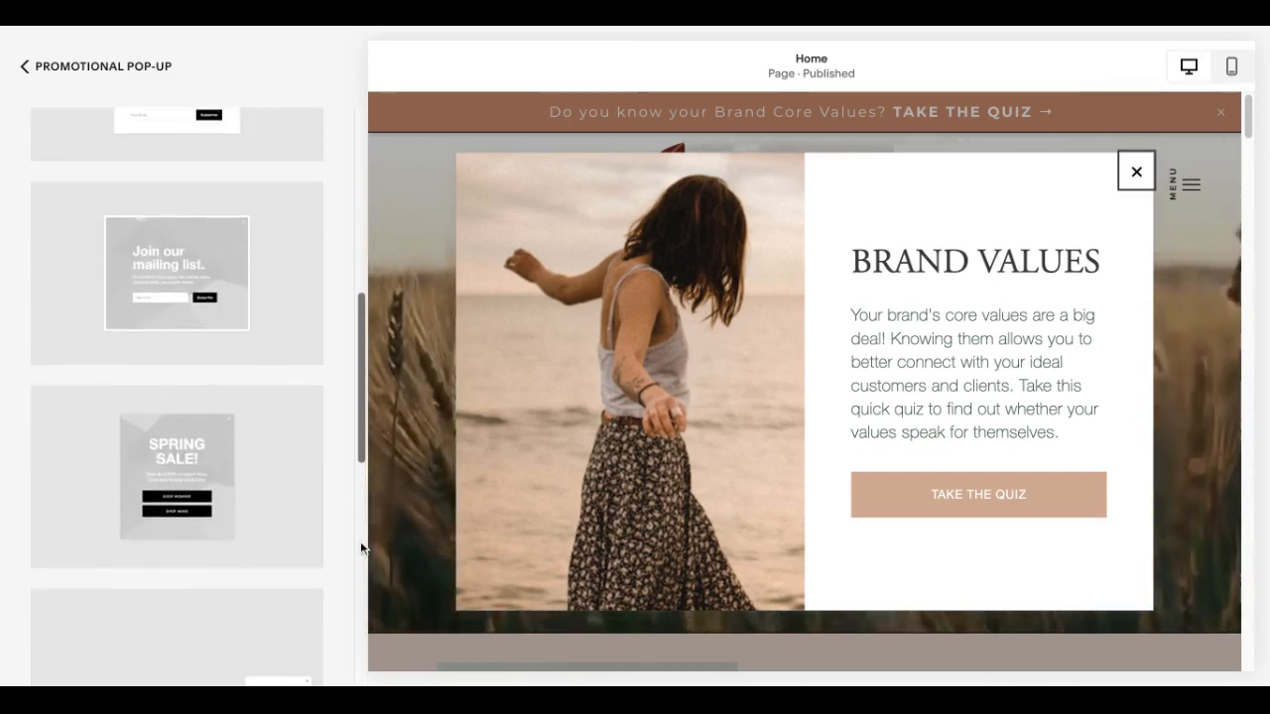
{"action": "scroll", "coordinate": [362, 546], "scroll_direction": "up", "scroll_amount": 2}
{"action": "scroll", "coordinate": [361, 263], "scroll_direction": "up", "scroll_amount": 5}
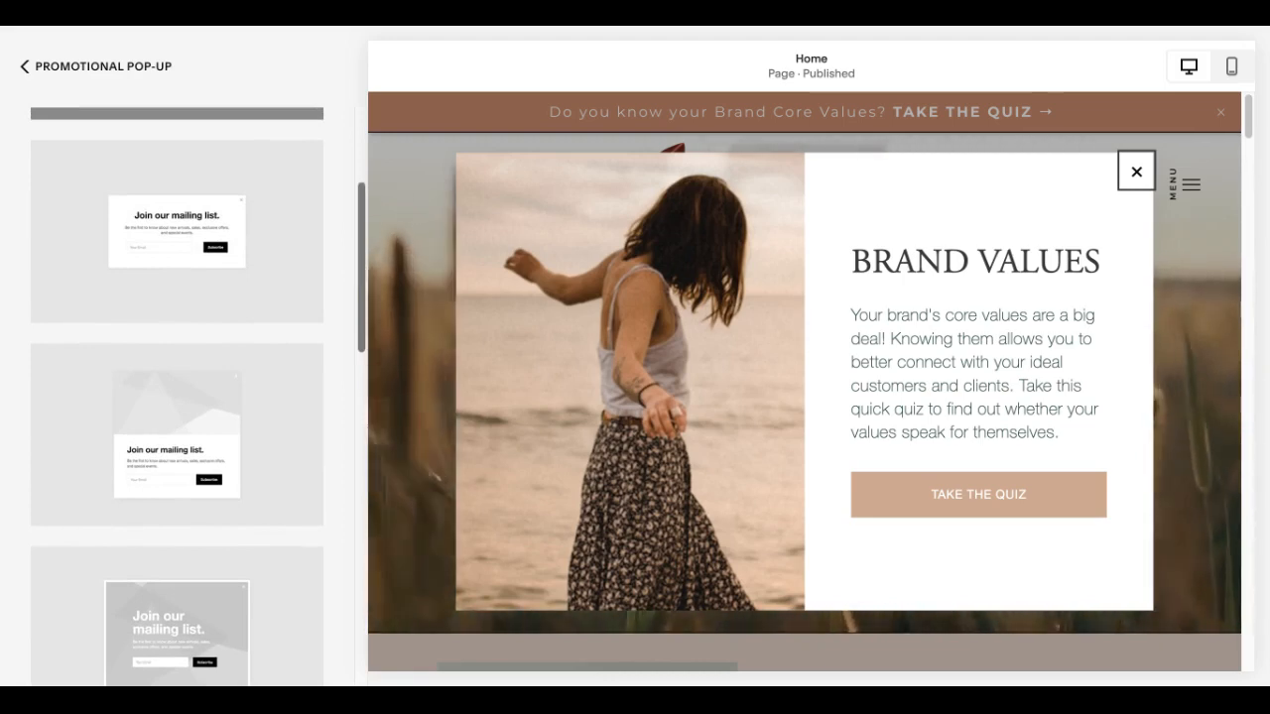
{"action": "scroll", "coordinate": [176, 397], "scroll_direction": "up", "scroll_amount": 3}
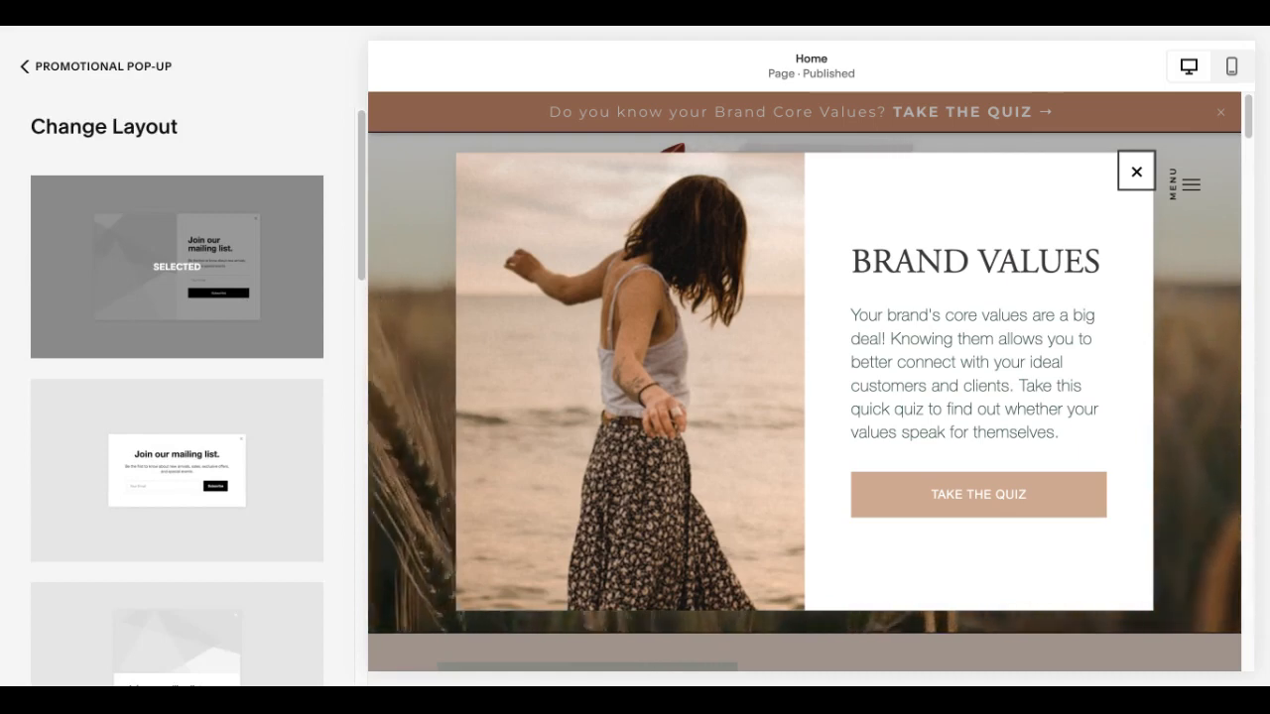
{"action": "mouse_move", "coordinate": [167, 505]}
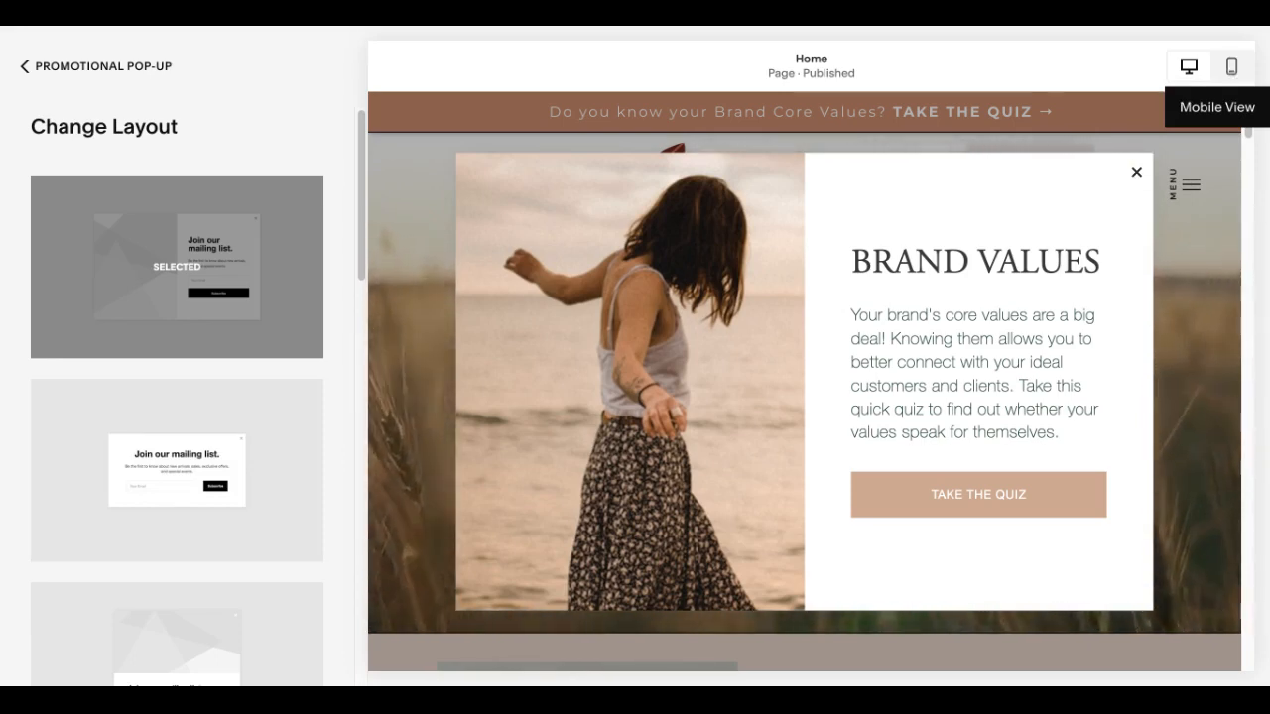
- Preview the pop-up in mobile view, restore the desktop view and return to the main pop-up settings
{"action": "left_click", "coordinate": [1231, 65]}
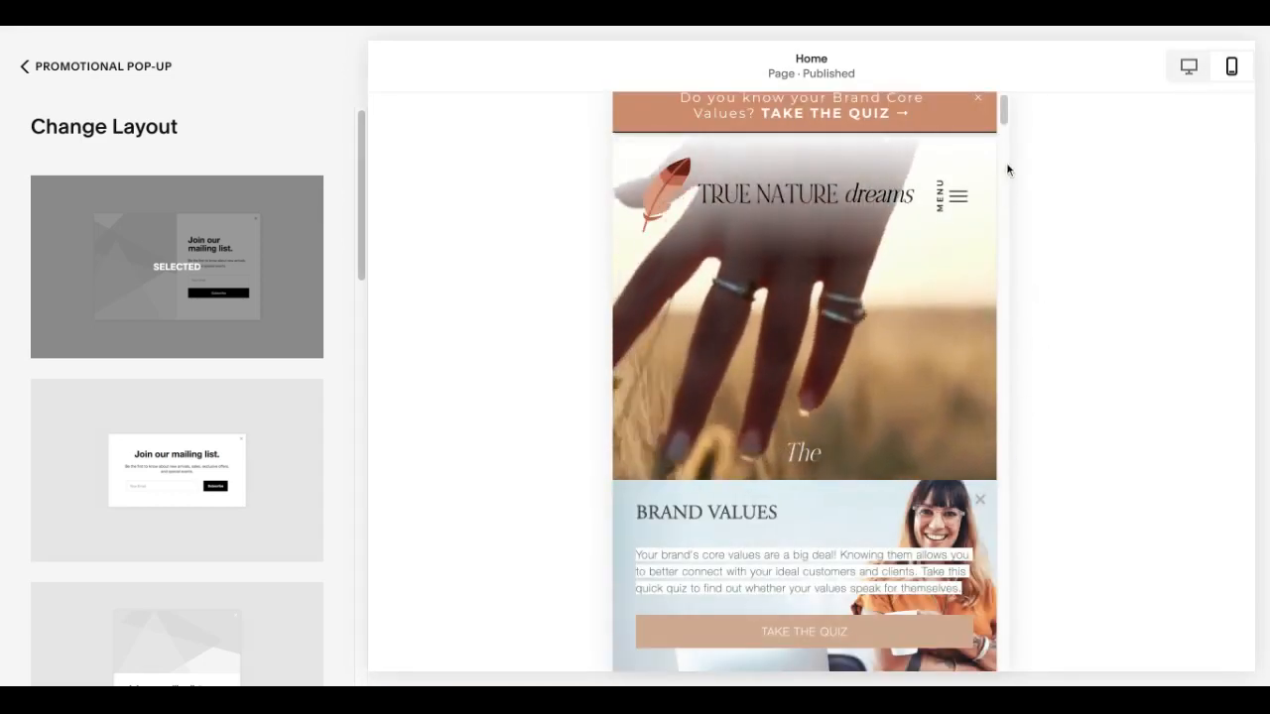
{"action": "left_click_drag", "start_coordinate": [1001, 121], "coordinate": [1002, 140]}
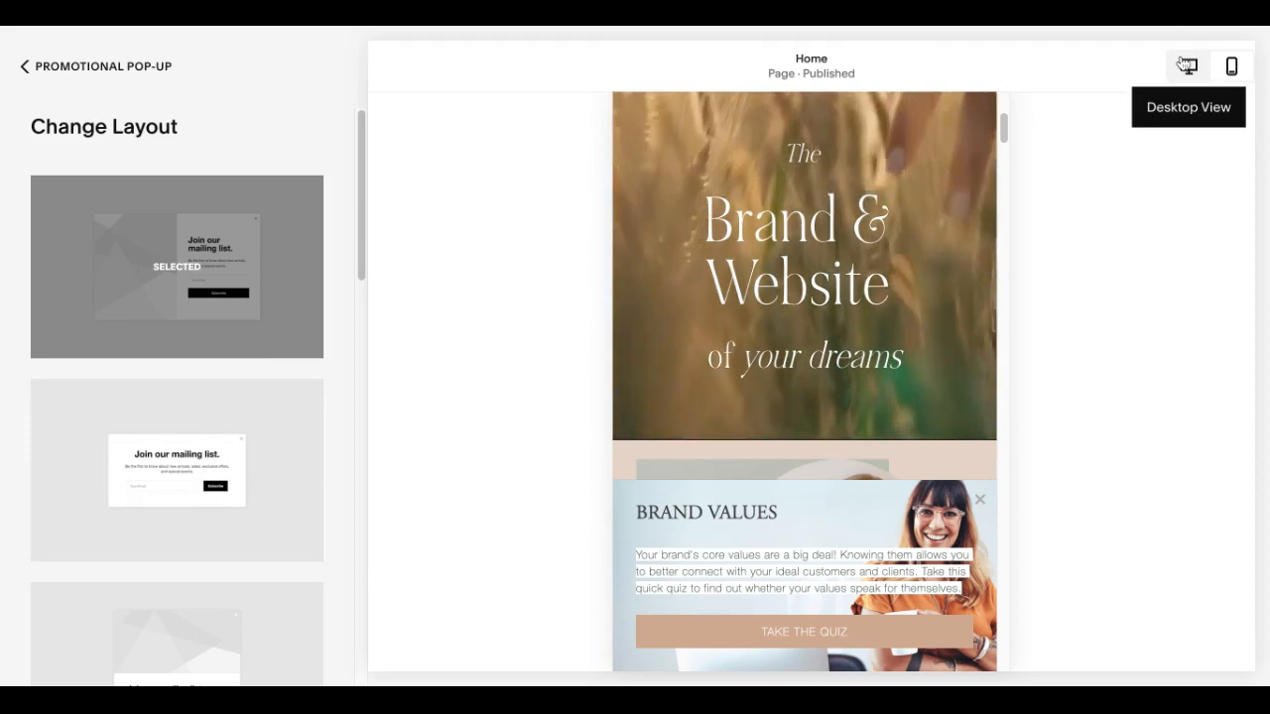
{"action": "left_click", "coordinate": [1188, 67]}
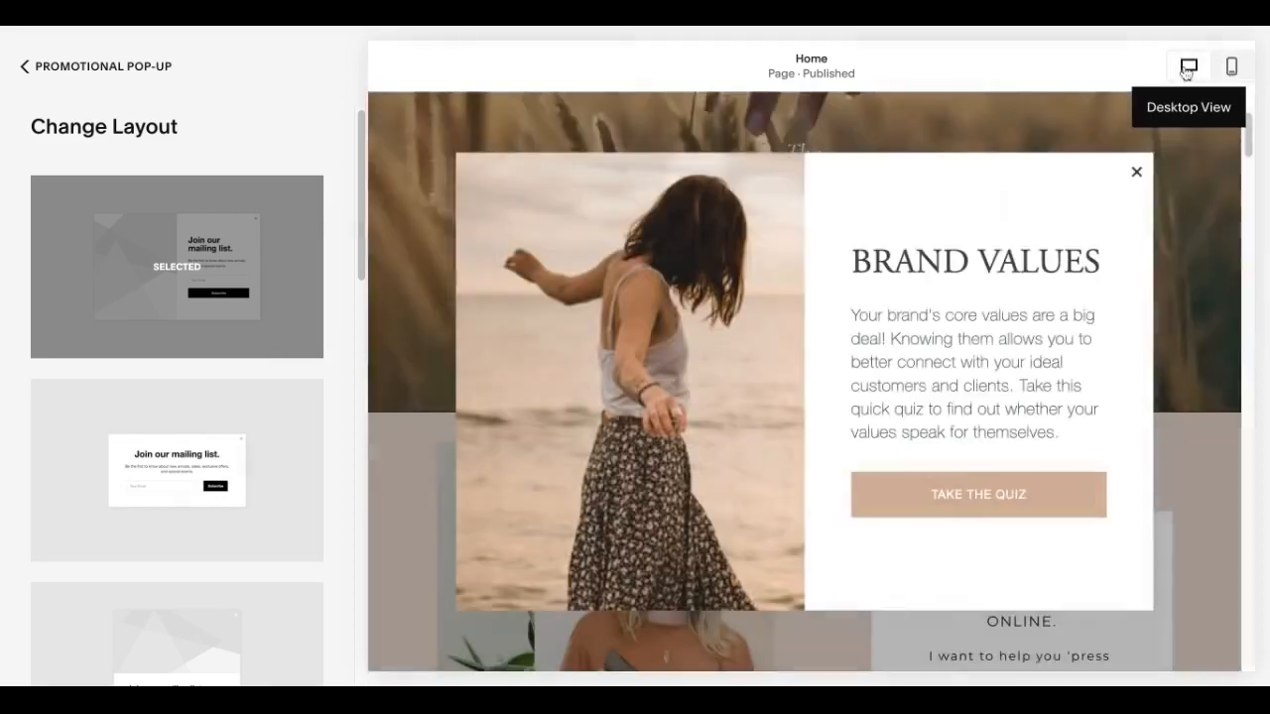
{"action": "left_click", "coordinate": [25, 67]}
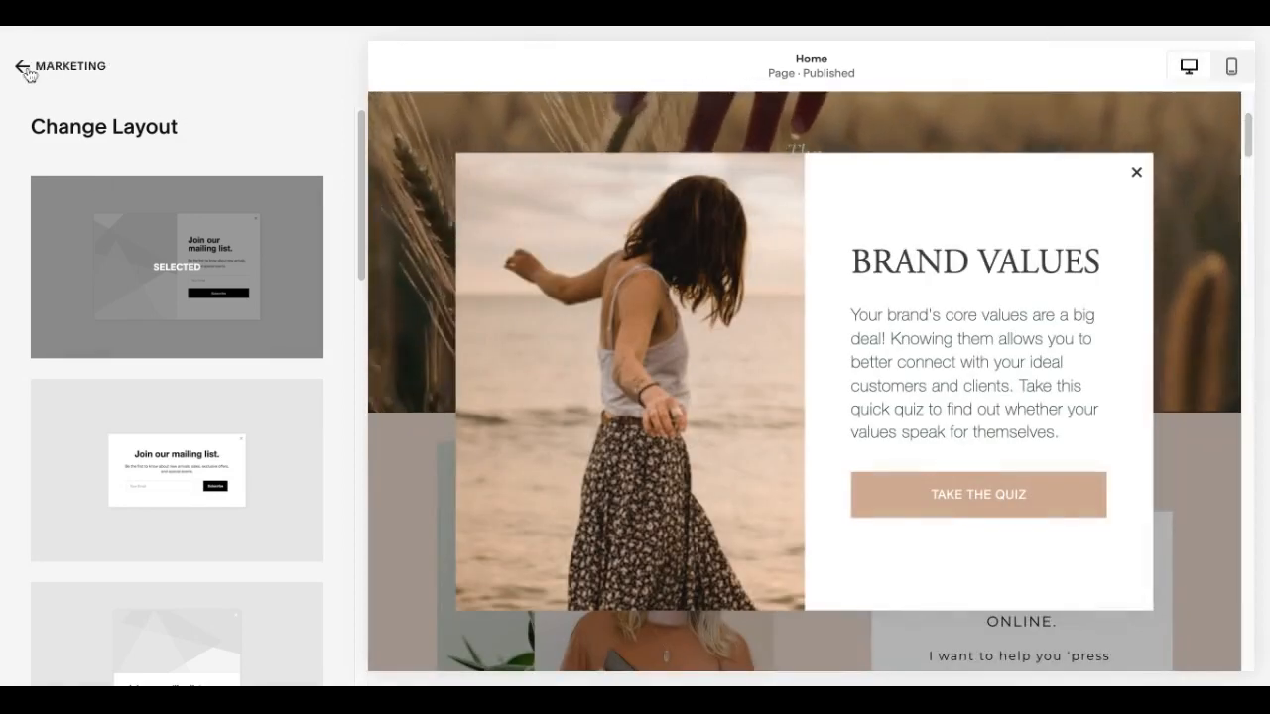
- Open the pop-up's action settings and inspect the link assigned to the TAKE THE QUIZ button
{"action": "scroll", "coordinate": [360, 433], "scroll_direction": "down", "scroll_amount": 3}
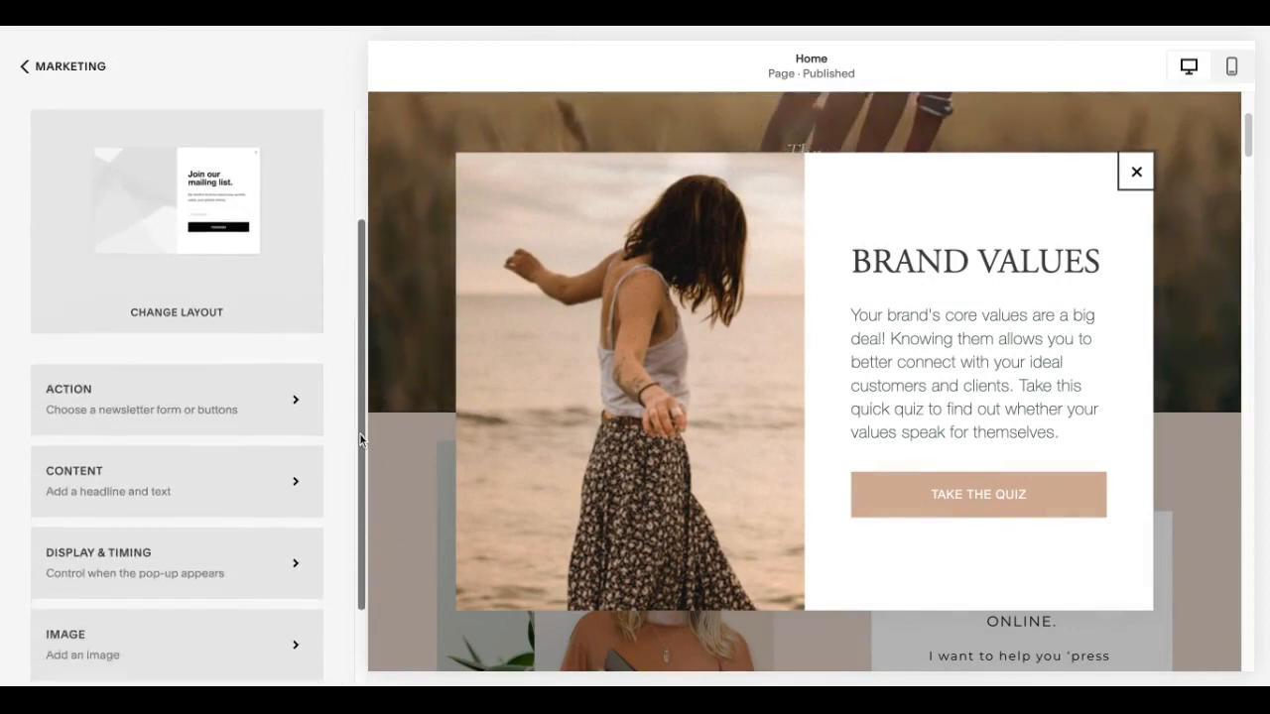
{"action": "left_click", "coordinate": [116, 375]}
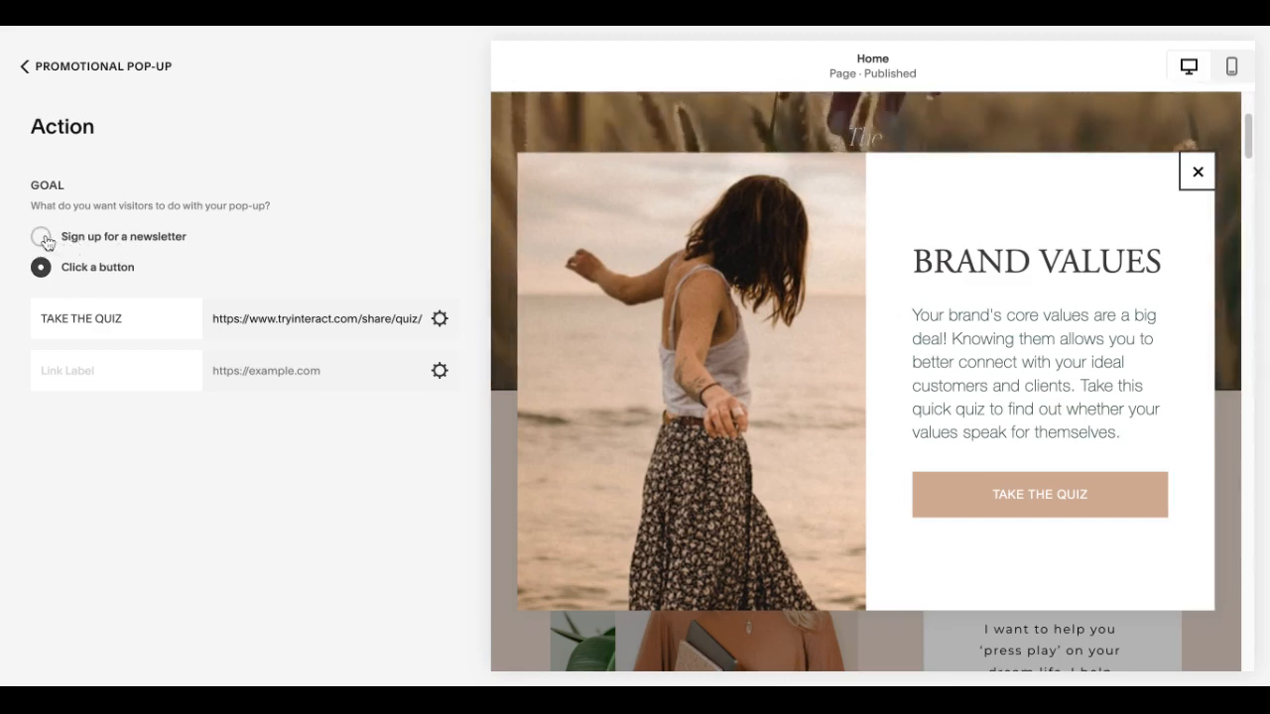
{"action": "triple_click", "coordinate": [261, 316]}
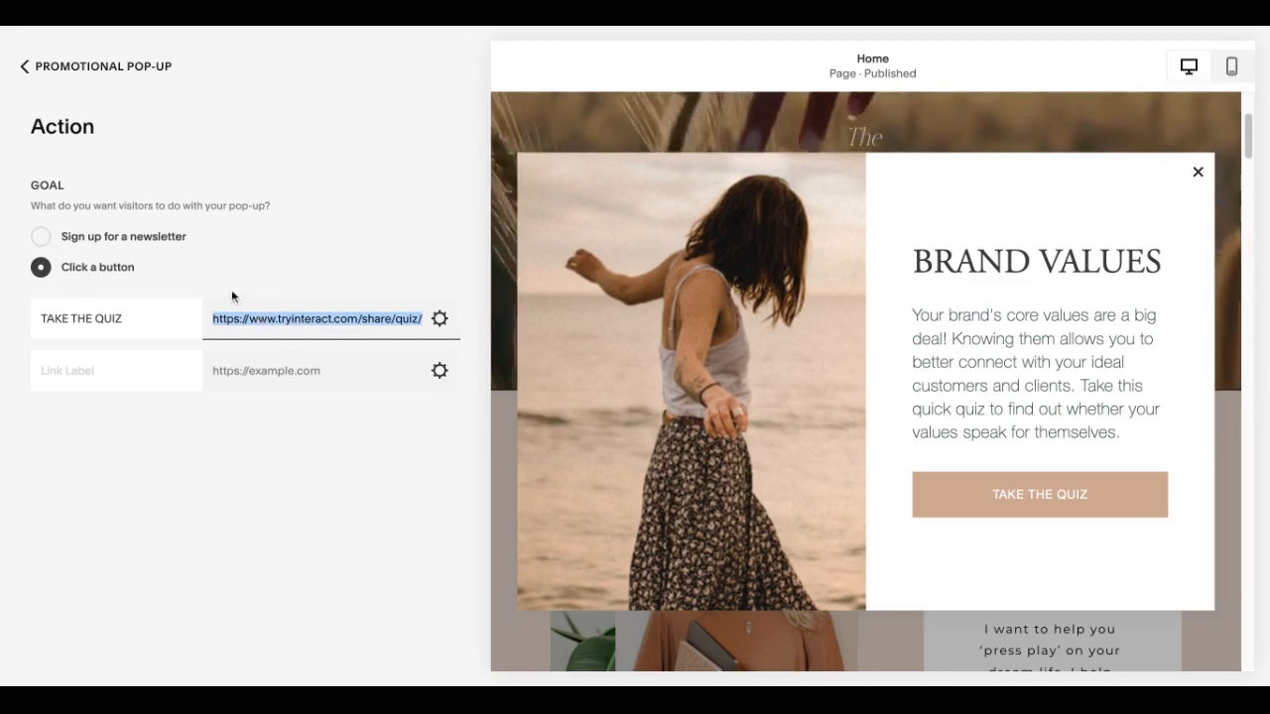
- Switch the pop-up's goal to newsletter sign-up and review its placeholder text, submit label and disclaimer settings
{"action": "left_click", "coordinate": [41, 238]}
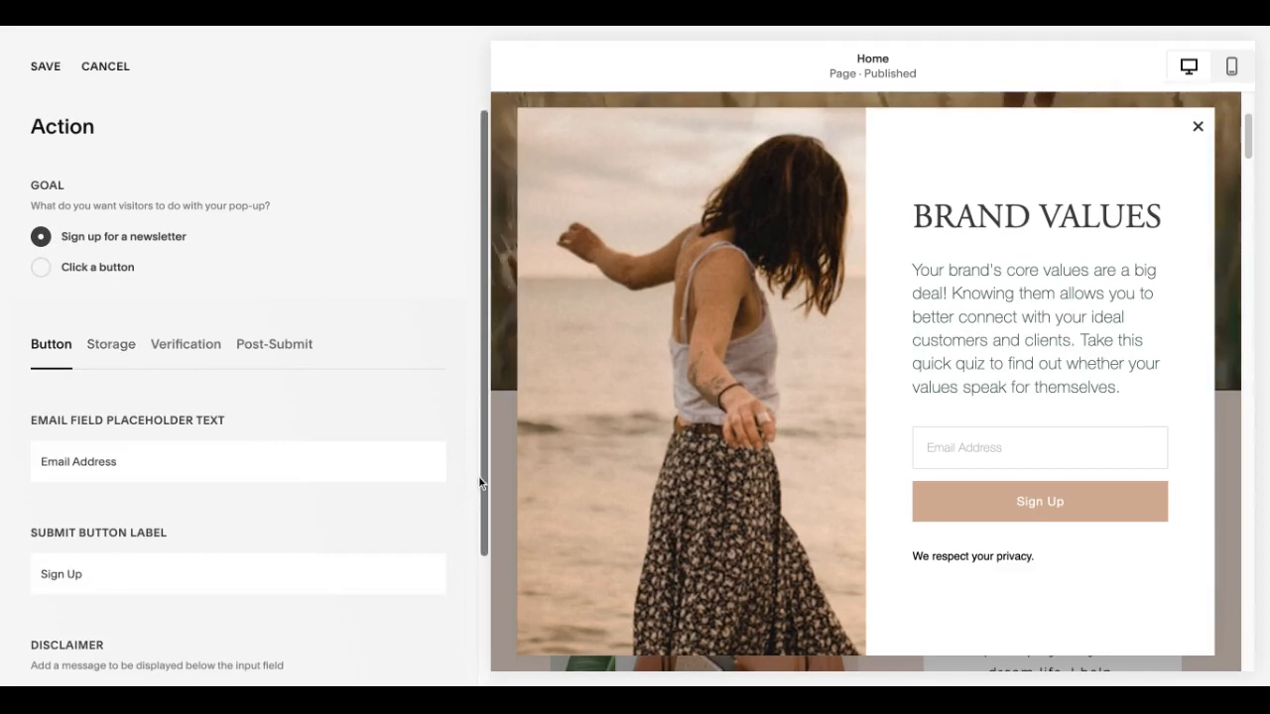
{"action": "scroll", "coordinate": [397, 511], "scroll_direction": "down", "scroll_amount": 1}
{"action": "scroll", "coordinate": [268, 541], "scroll_direction": "up", "scroll_amount": 1}
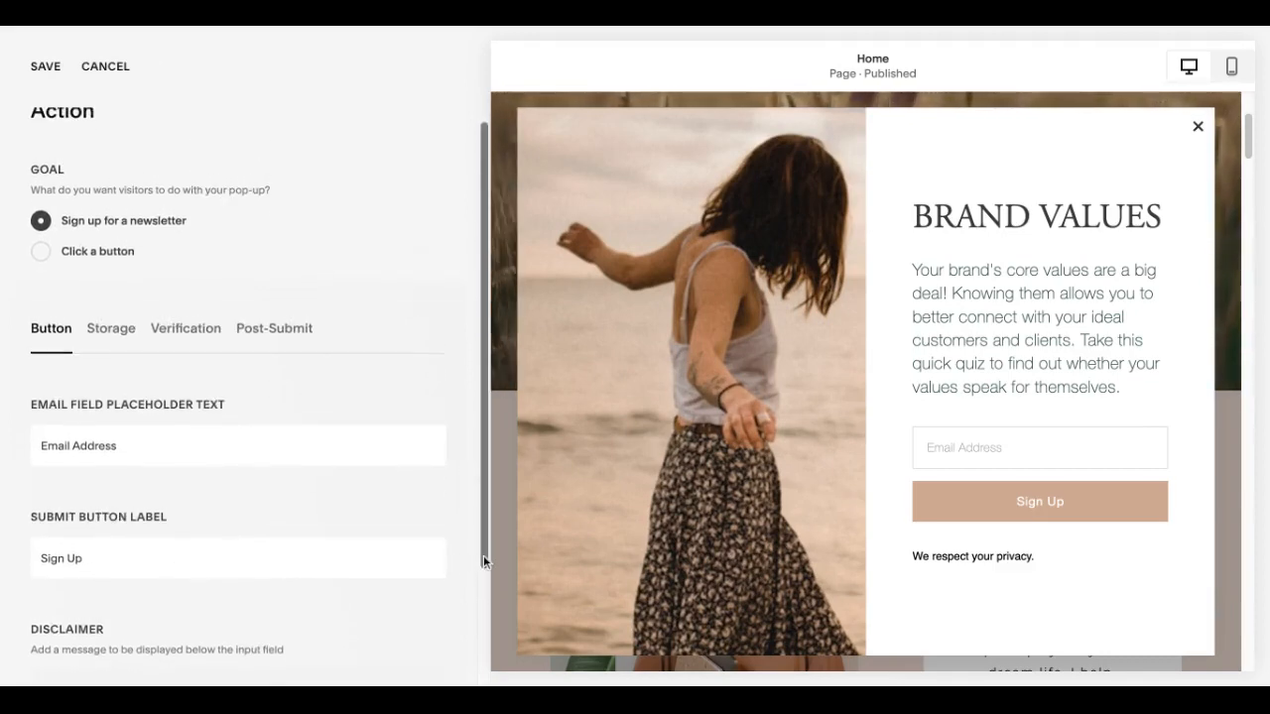
{"action": "scroll", "coordinate": [483, 554], "scroll_direction": "down", "scroll_amount": 1}
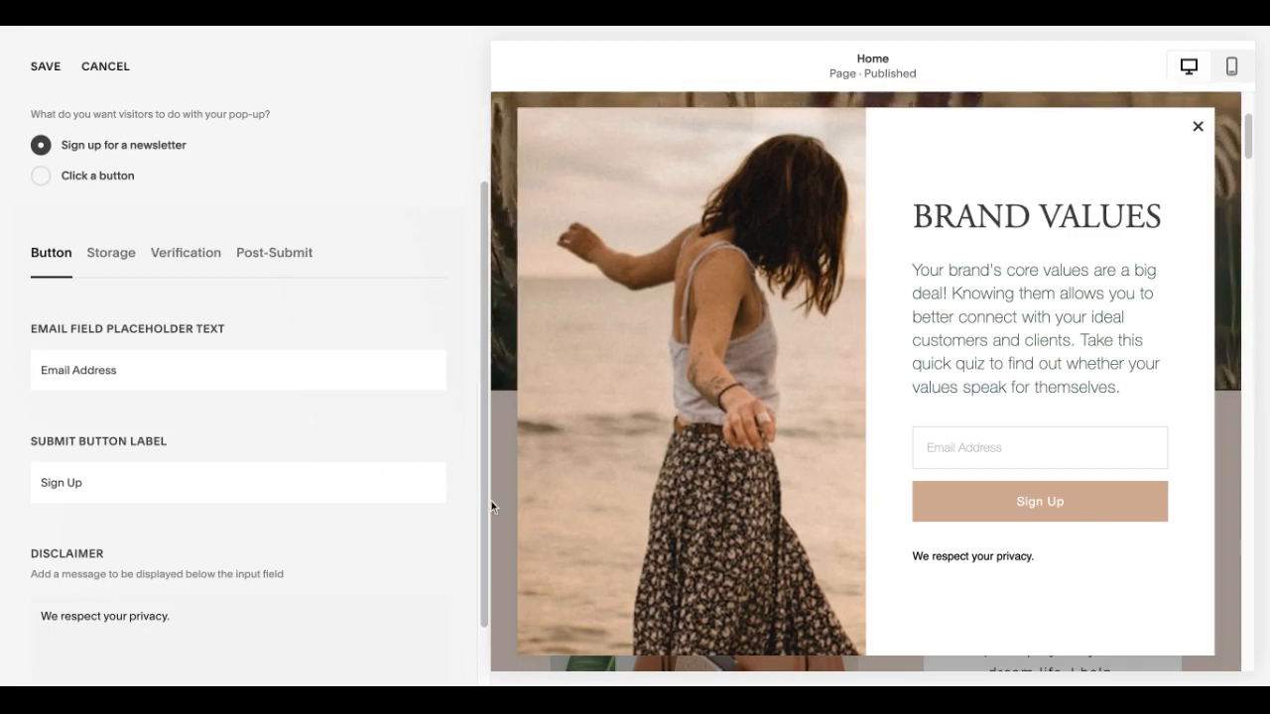
{"action": "scroll", "coordinate": [485, 501], "scroll_direction": "up", "scroll_amount": 1}
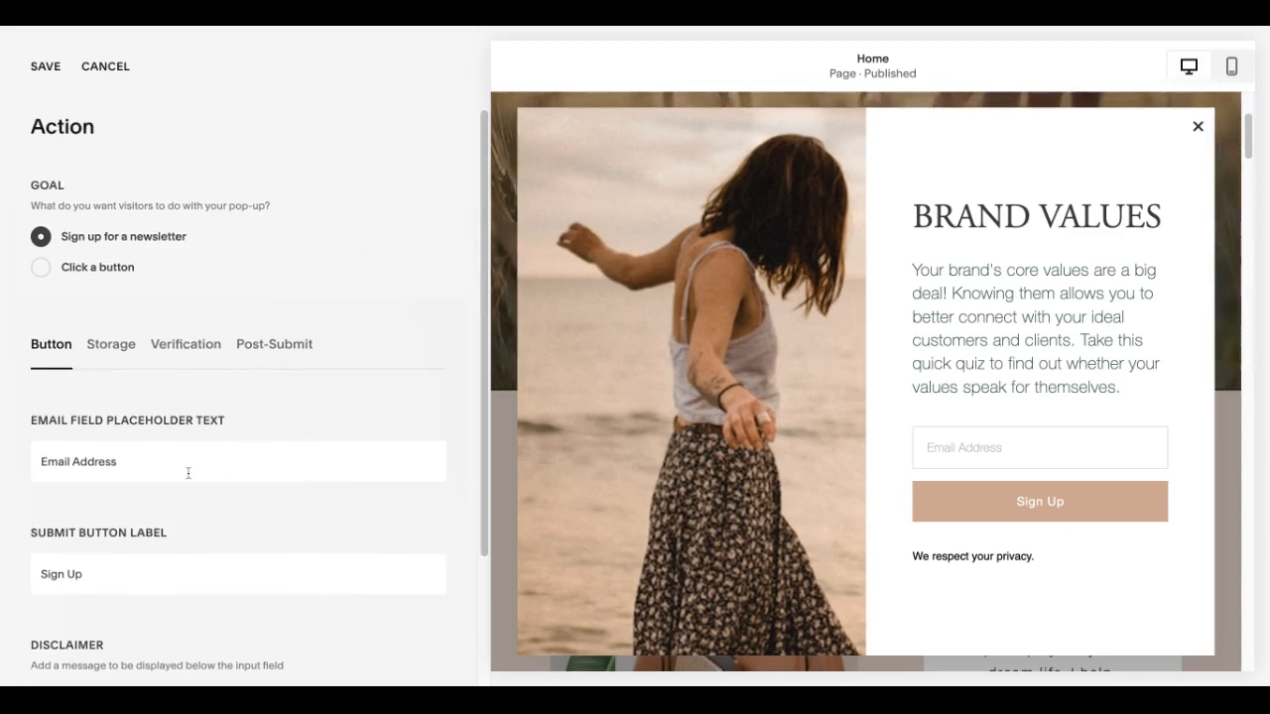
- Review the newsletter storage, verification and post-submit options, and restore the pop-up's goal to clicking a button
{"action": "left_click", "coordinate": [114, 345]}
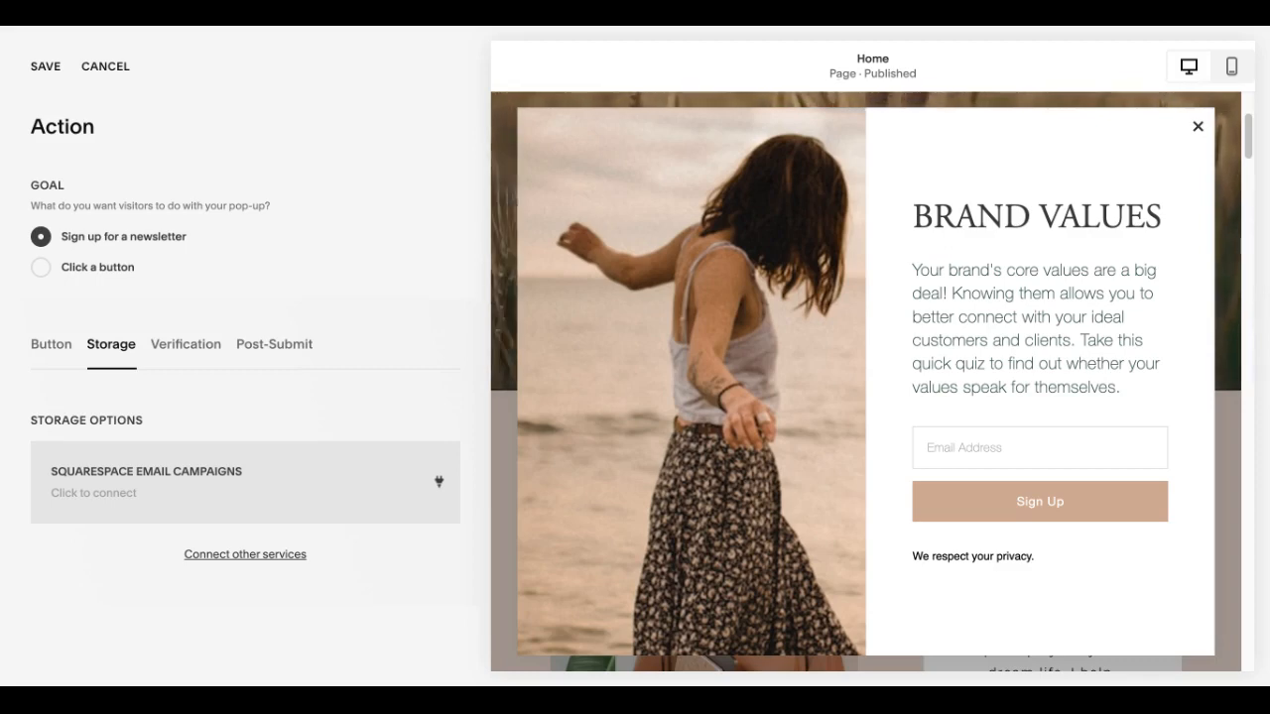
{"action": "left_click", "coordinate": [206, 347]}
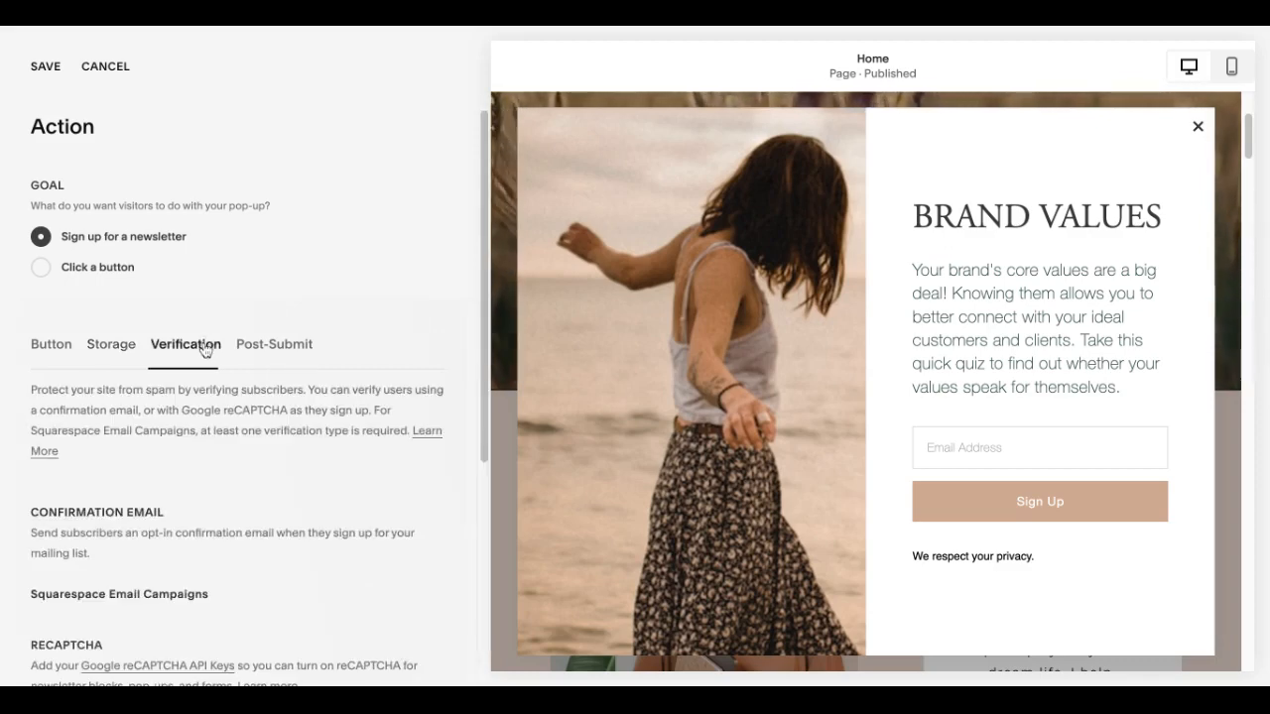
{"action": "left_click", "coordinate": [264, 359]}
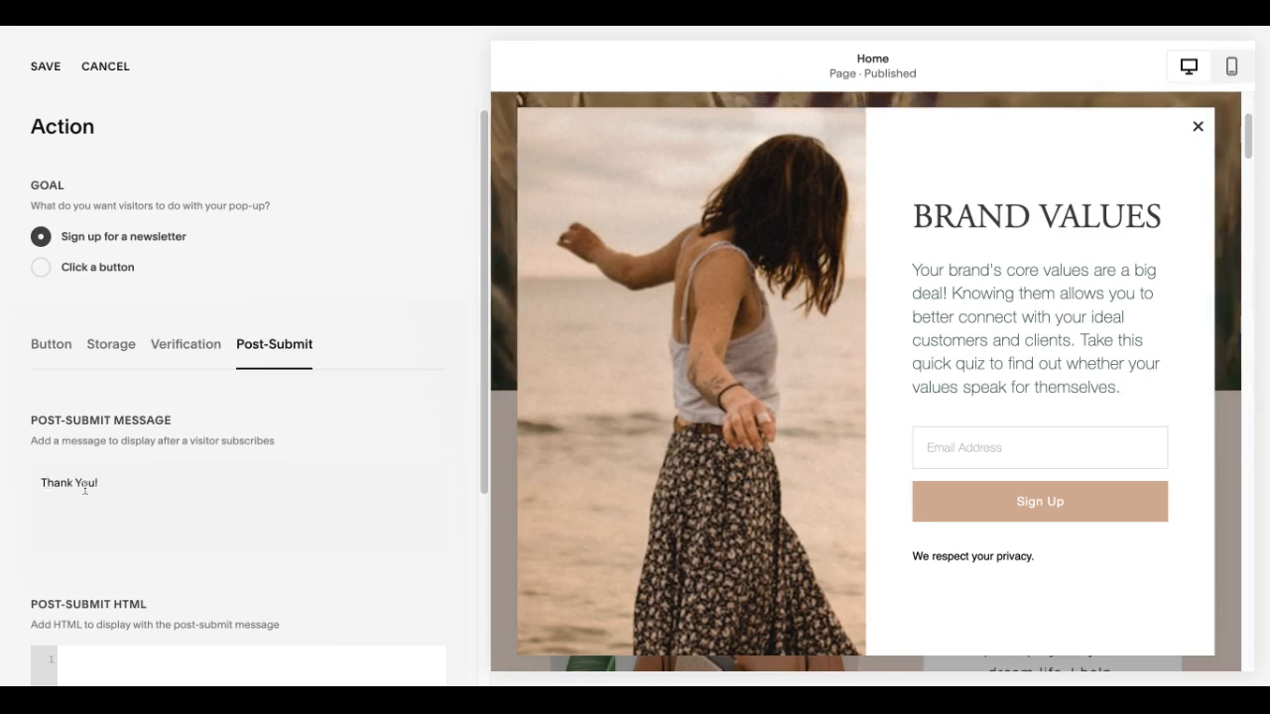
{"action": "left_click", "coordinate": [41, 268]}
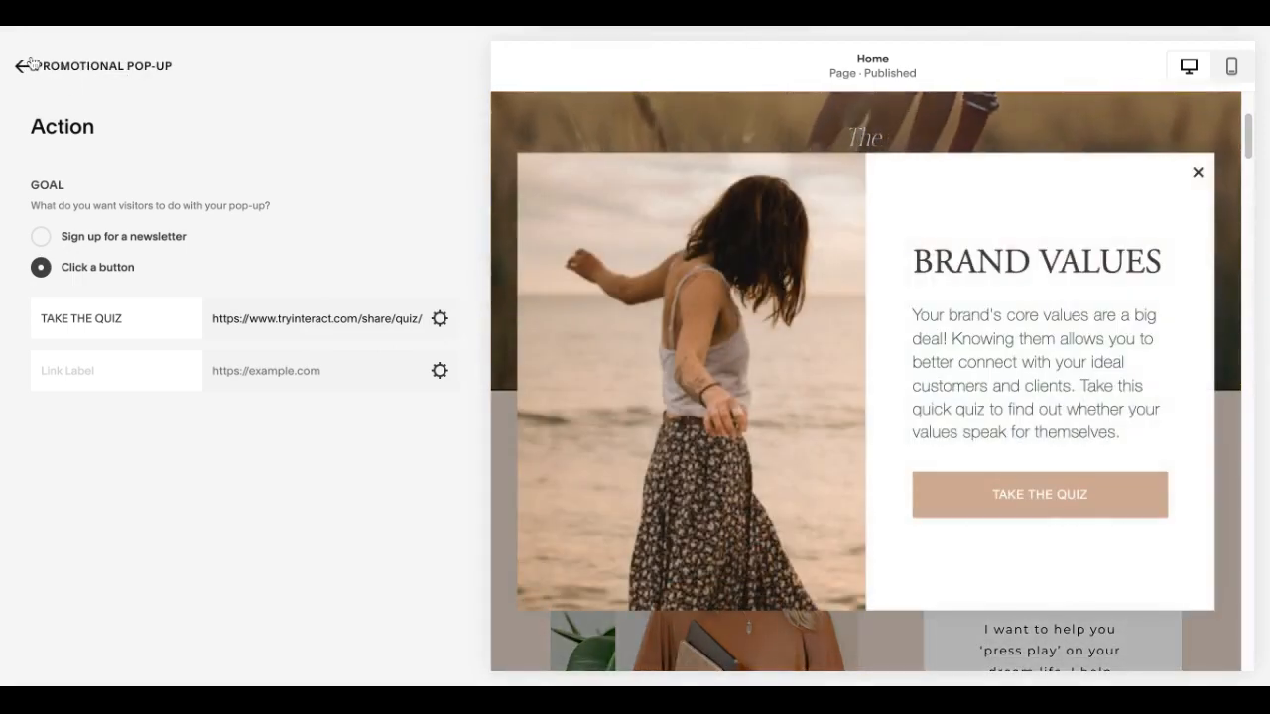
{"action": "left_click", "coordinate": [23, 66]}
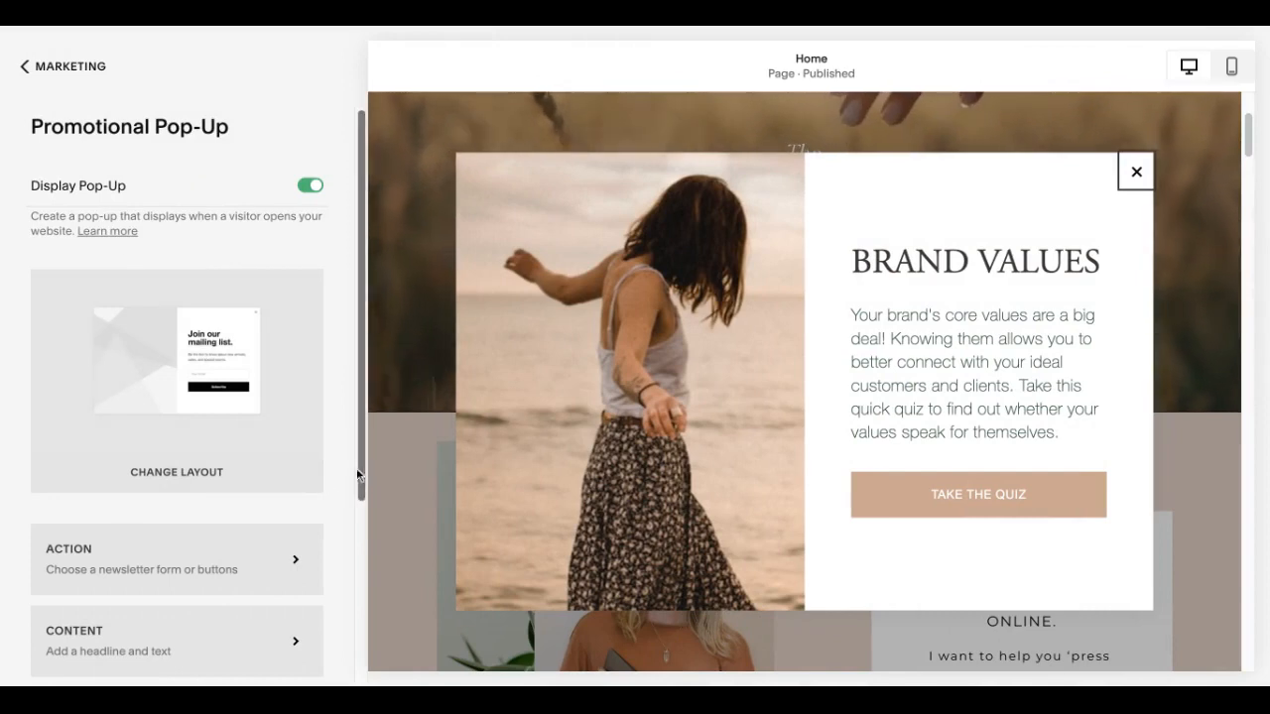
- Examine the pop-up's display and timing settings, covering pages, timing, frequency, mobile display and reset
{"action": "scroll", "coordinate": [359, 467], "scroll_direction": "down", "scroll_amount": 5}
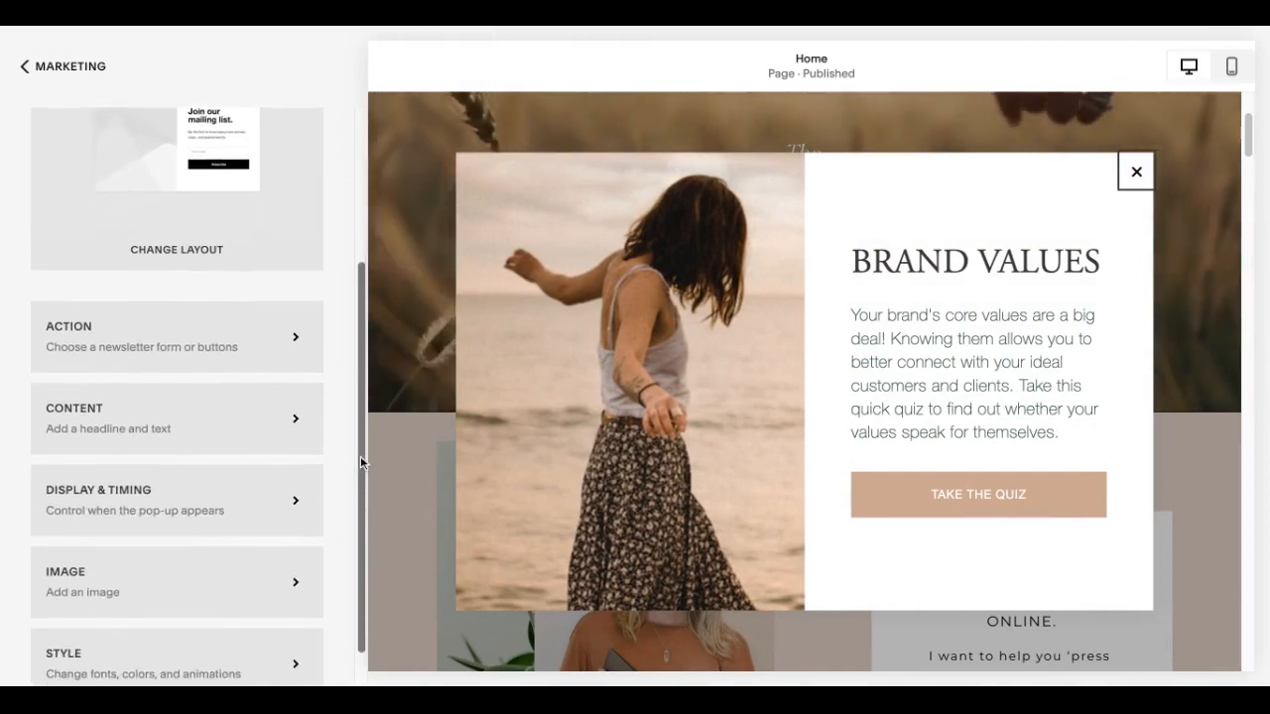
{"action": "left_click", "coordinate": [149, 491]}
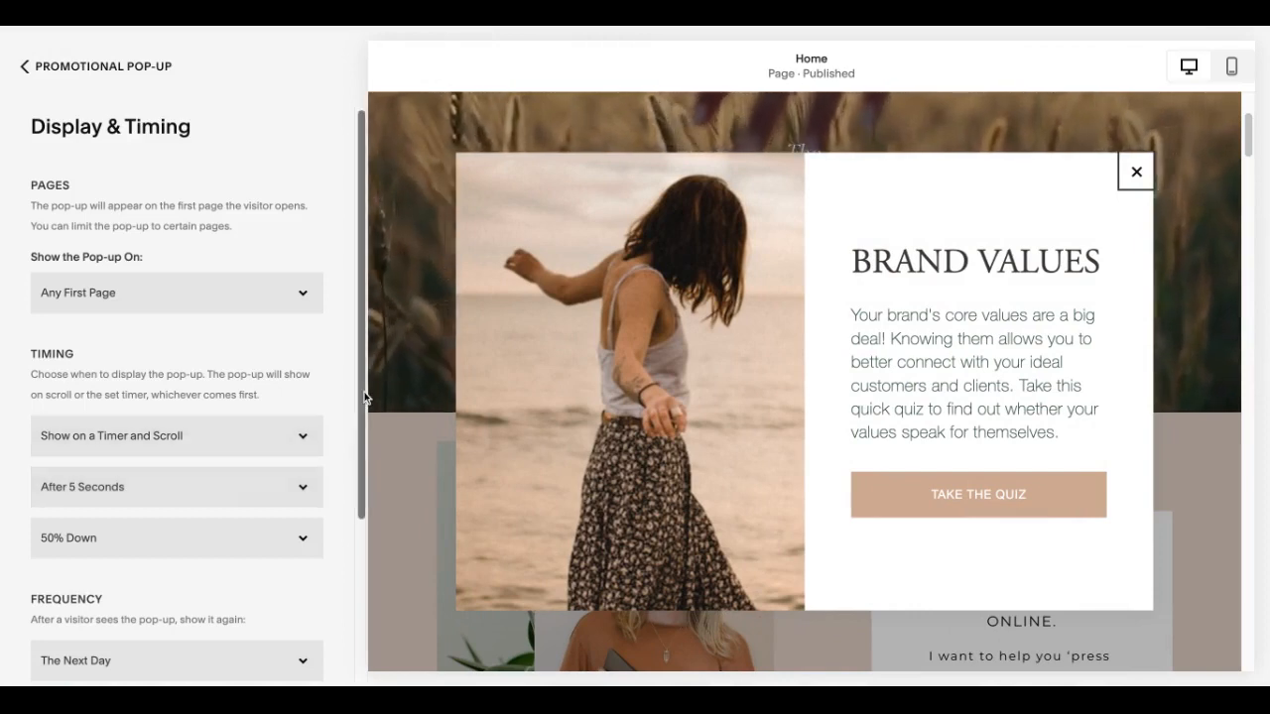
{"action": "scroll", "coordinate": [364, 397], "scroll_direction": "down", "scroll_amount": 2}
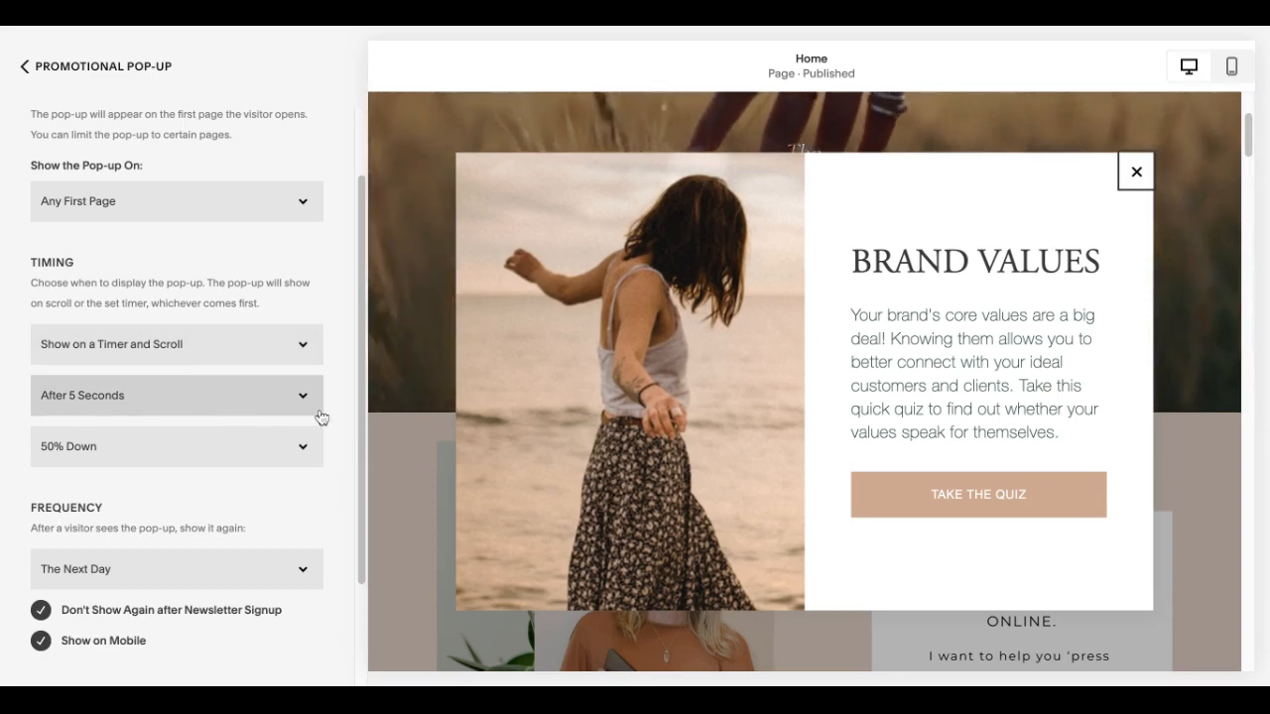
{"action": "scroll", "coordinate": [318, 426], "scroll_direction": "down", "scroll_amount": 1}
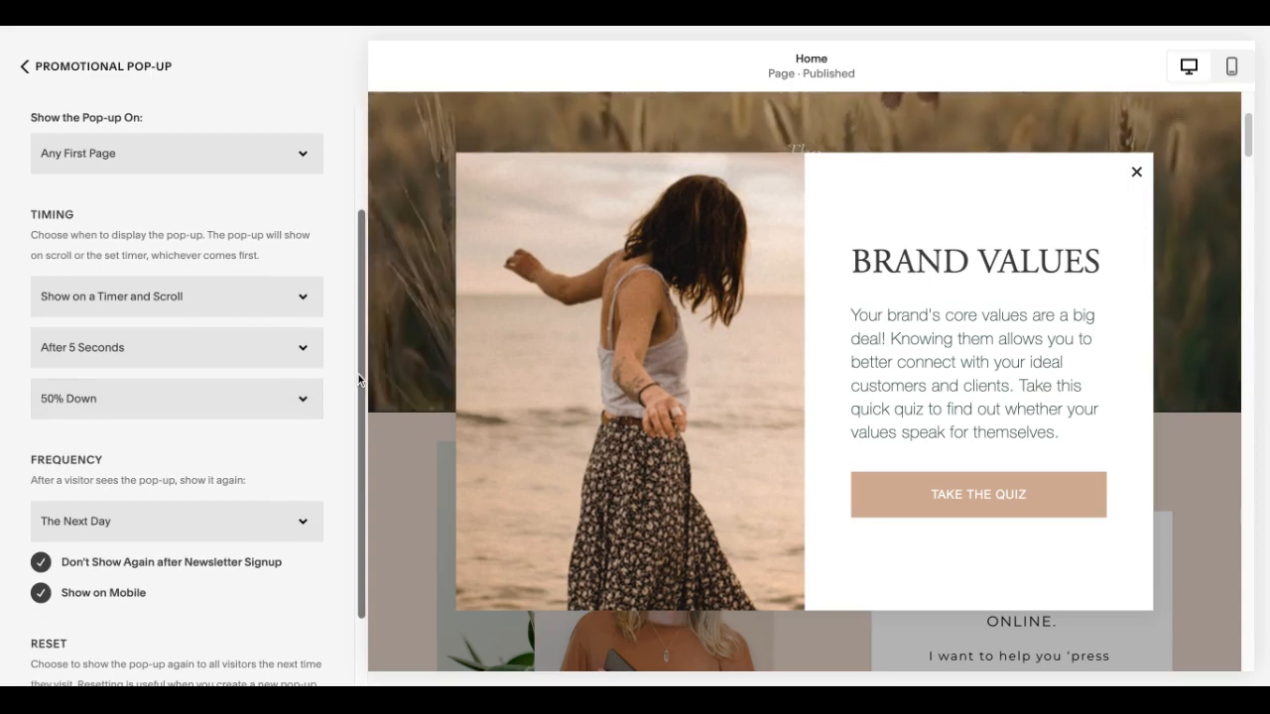
{"action": "scroll", "coordinate": [358, 375], "scroll_direction": "down", "scroll_amount": 1}
{"action": "scroll", "coordinate": [359, 375], "scroll_direction": "down", "scroll_amount": 1}
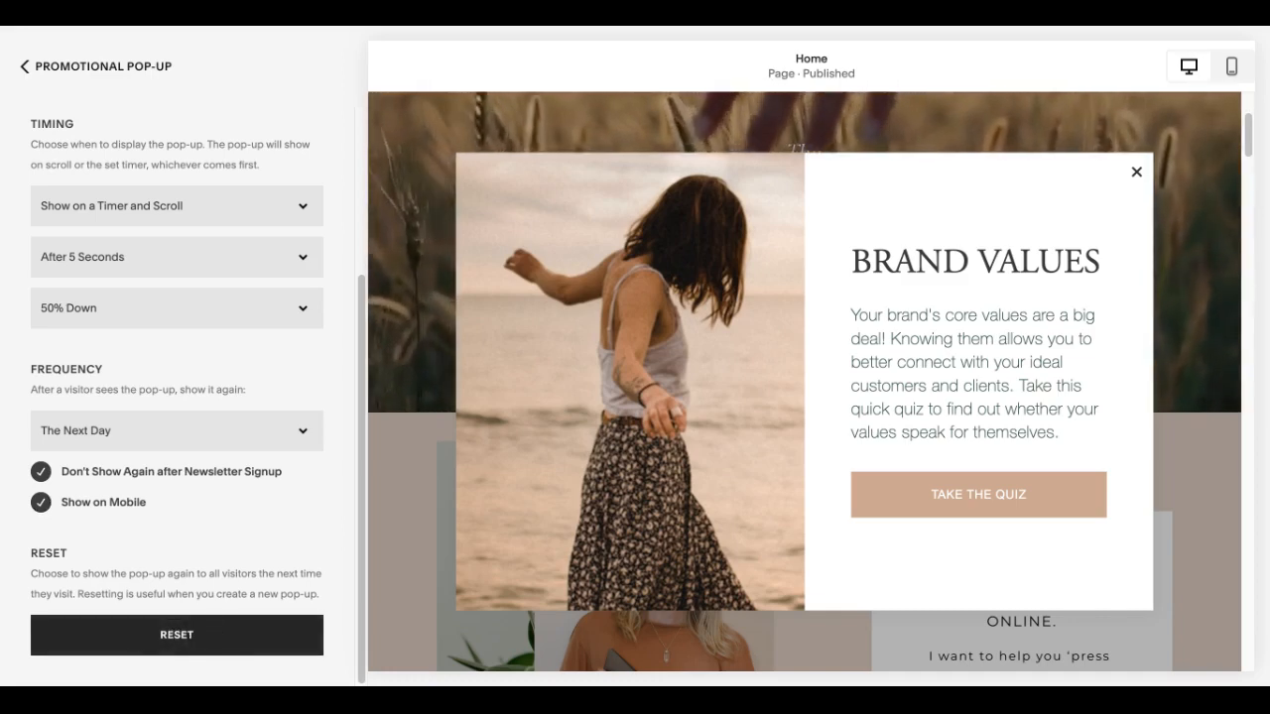
{"action": "left_click", "coordinate": [23, 67]}
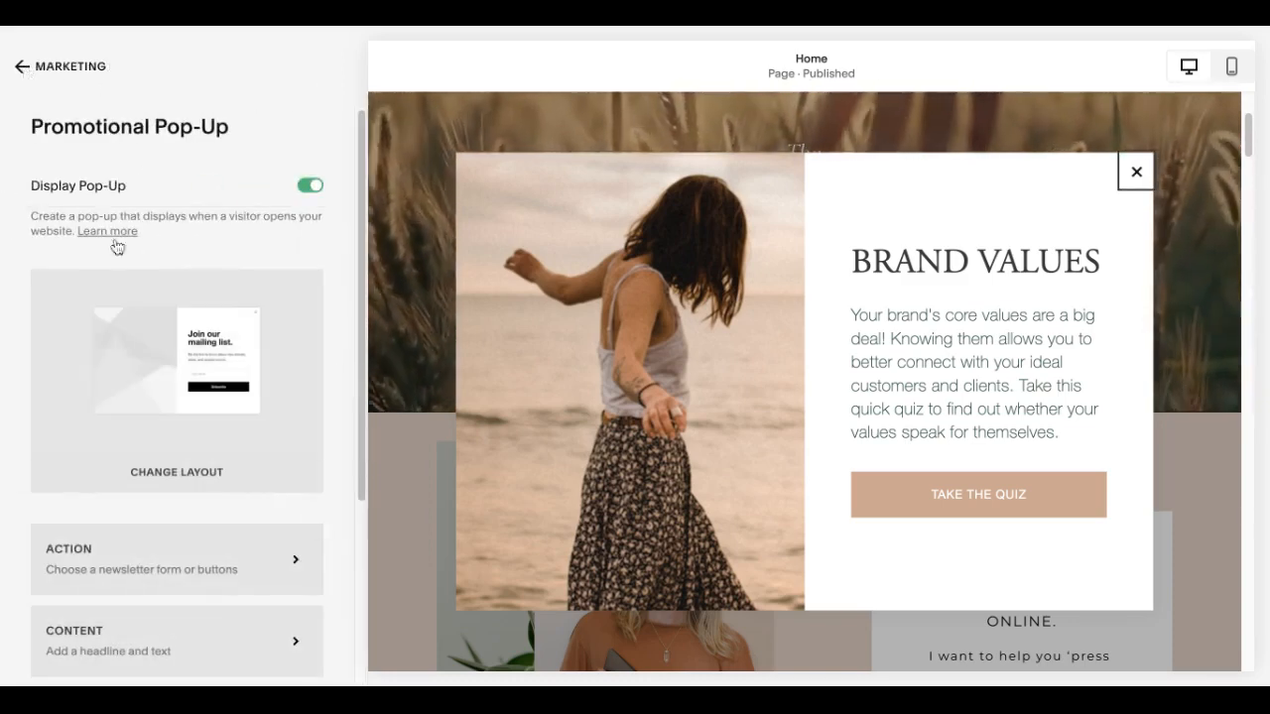
- Open the pop-up's style settings for fonts, colors and animations
{"action": "scroll", "coordinate": [359, 468], "scroll_direction": "down", "scroll_amount": 4}
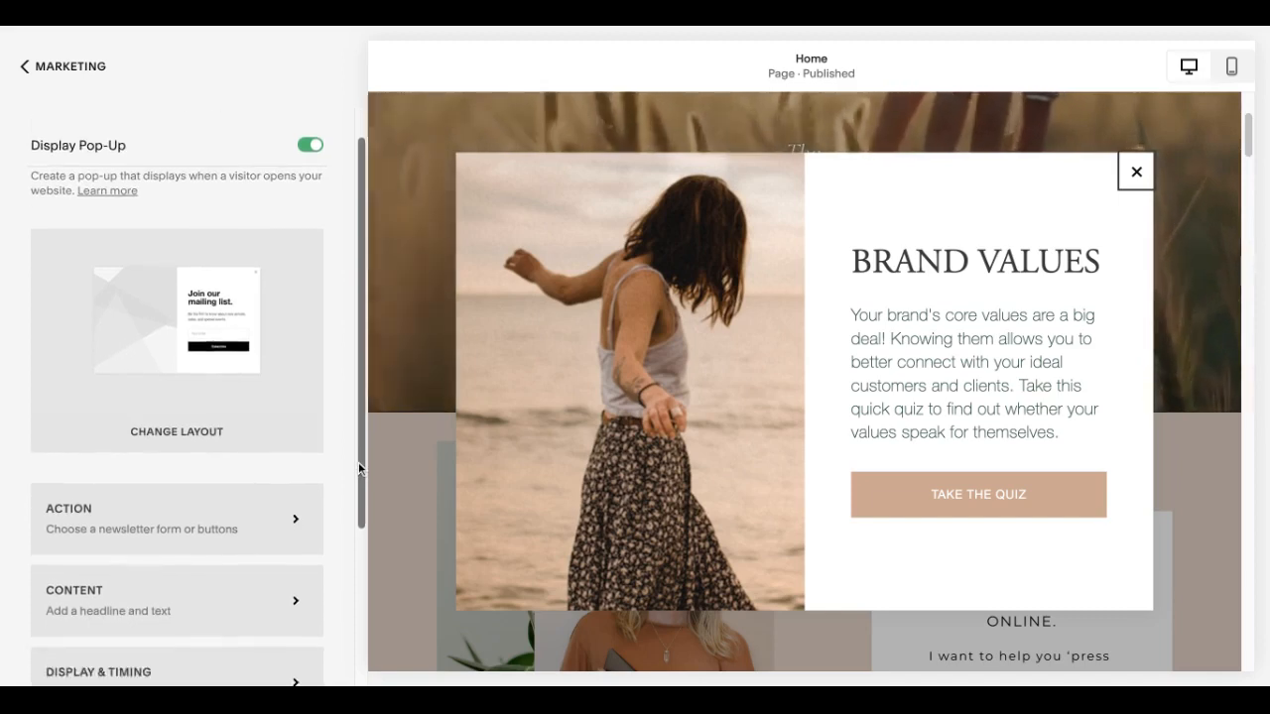
{"action": "scroll", "coordinate": [328, 595], "scroll_direction": "down", "scroll_amount": 2}
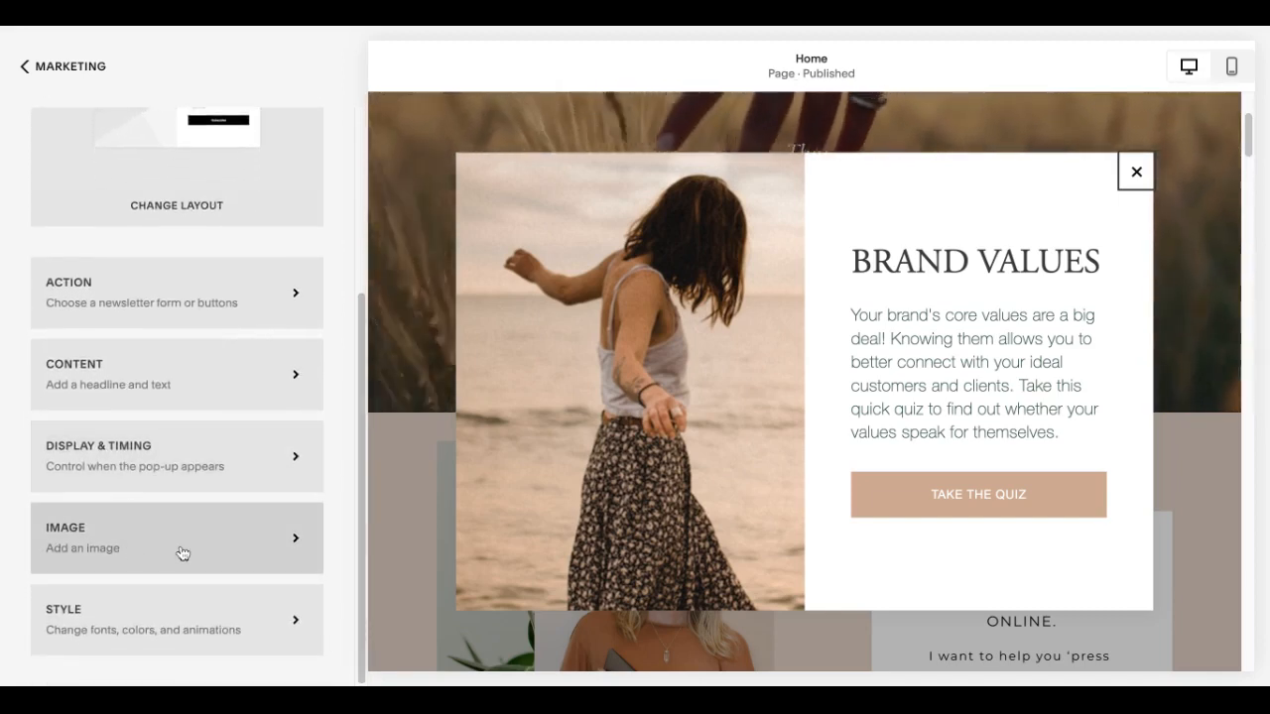
{"action": "left_click", "coordinate": [170, 625]}
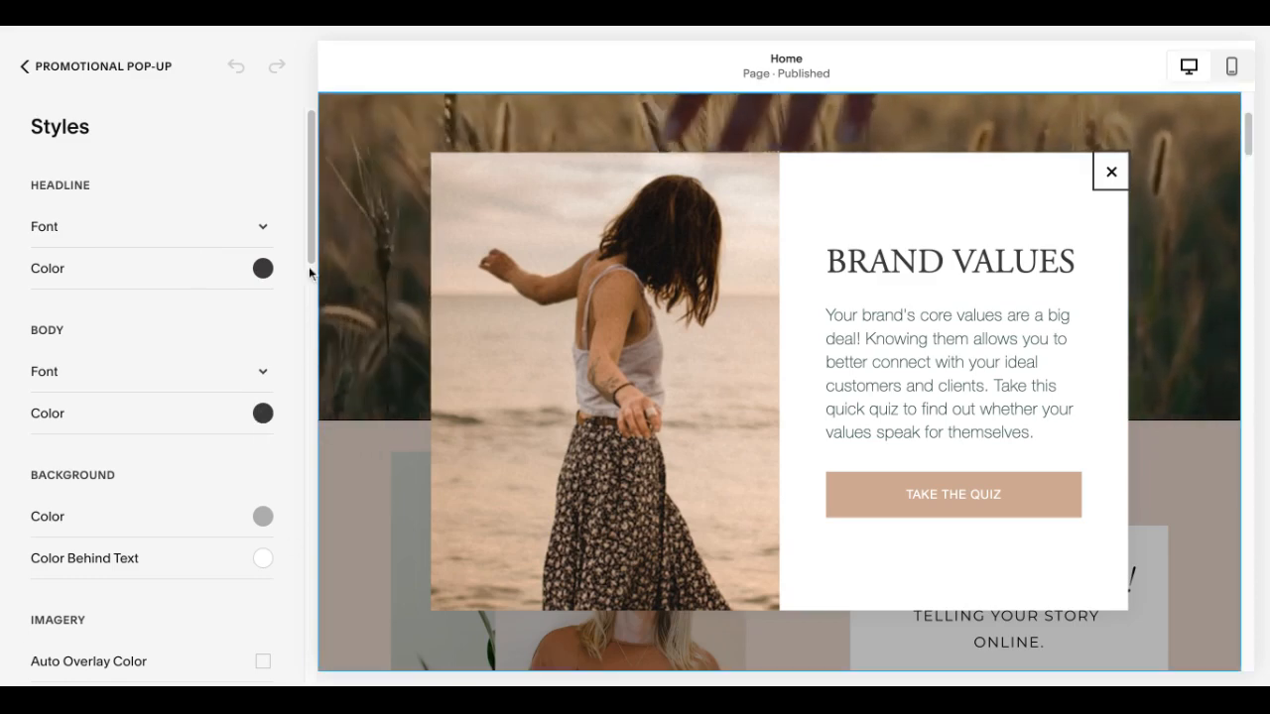
- Review the pop-up's button style settings and check the button color in its color picker
{"action": "scroll", "coordinate": [309, 248], "scroll_direction": "down", "scroll_amount": 5}
{"action": "scroll", "coordinate": [310, 248], "scroll_direction": "down", "scroll_amount": 1}
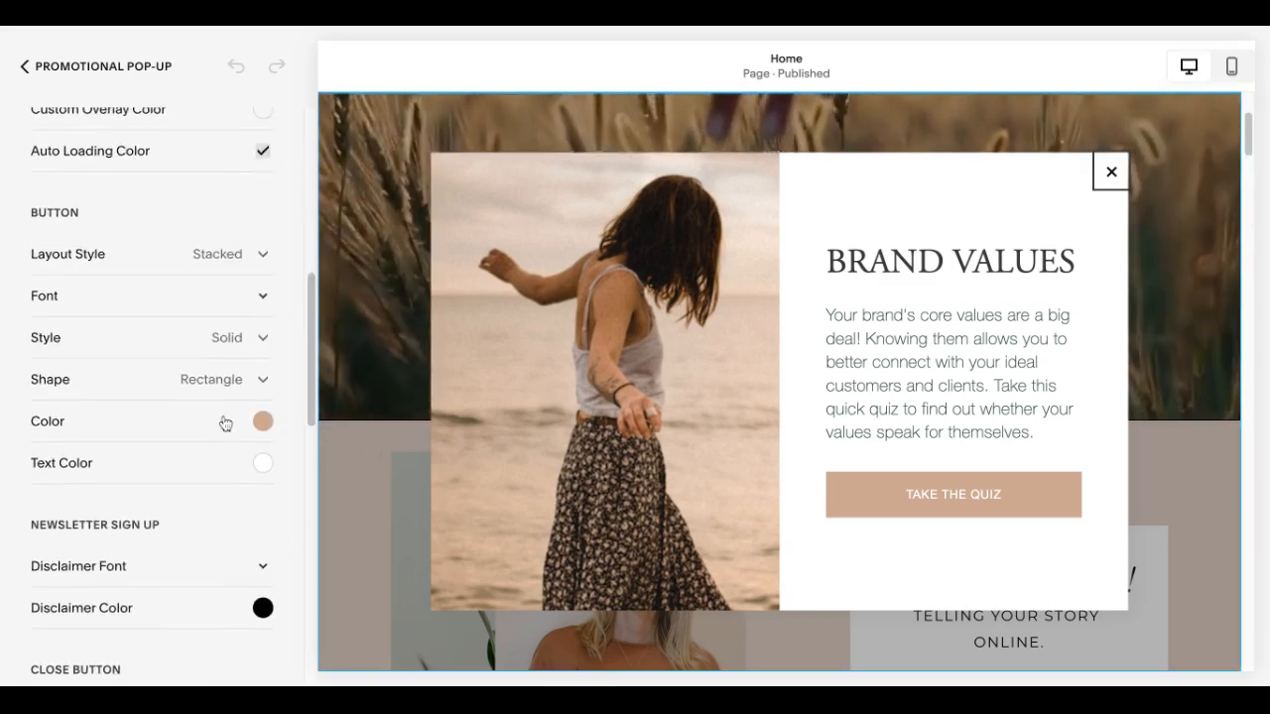
{"action": "left_click", "coordinate": [149, 425]}
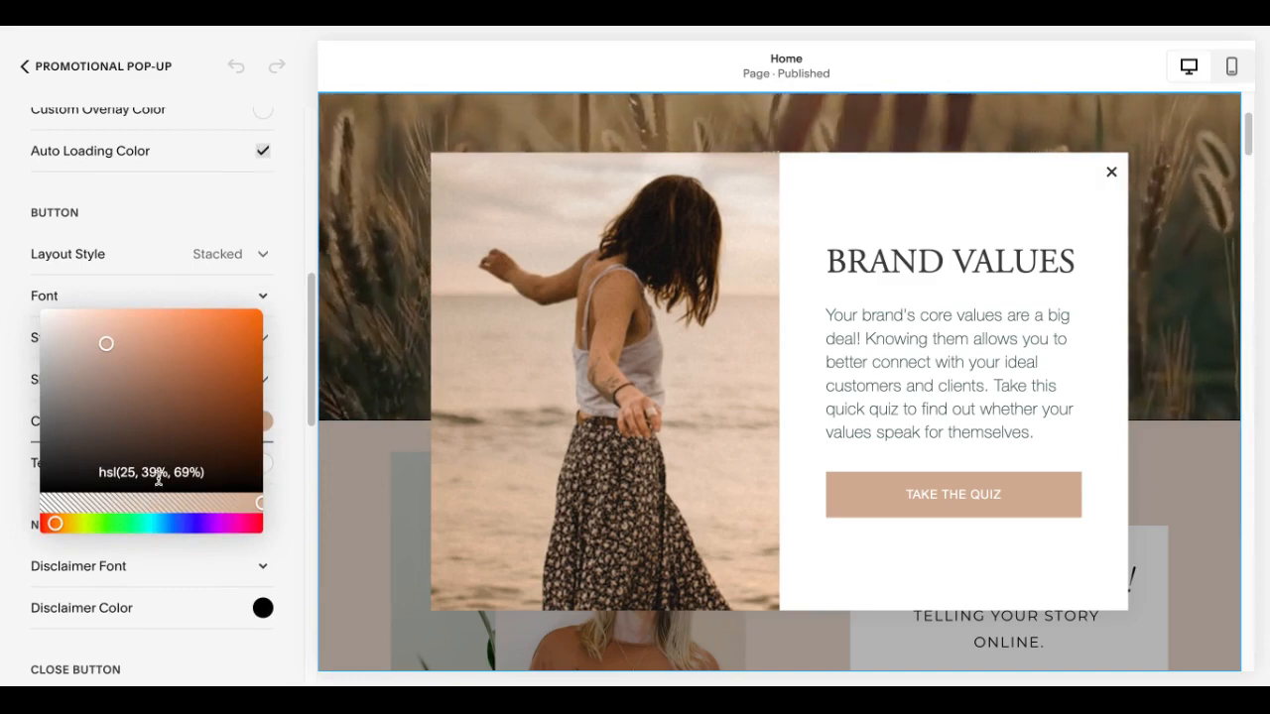
{"action": "left_click", "coordinate": [292, 514]}
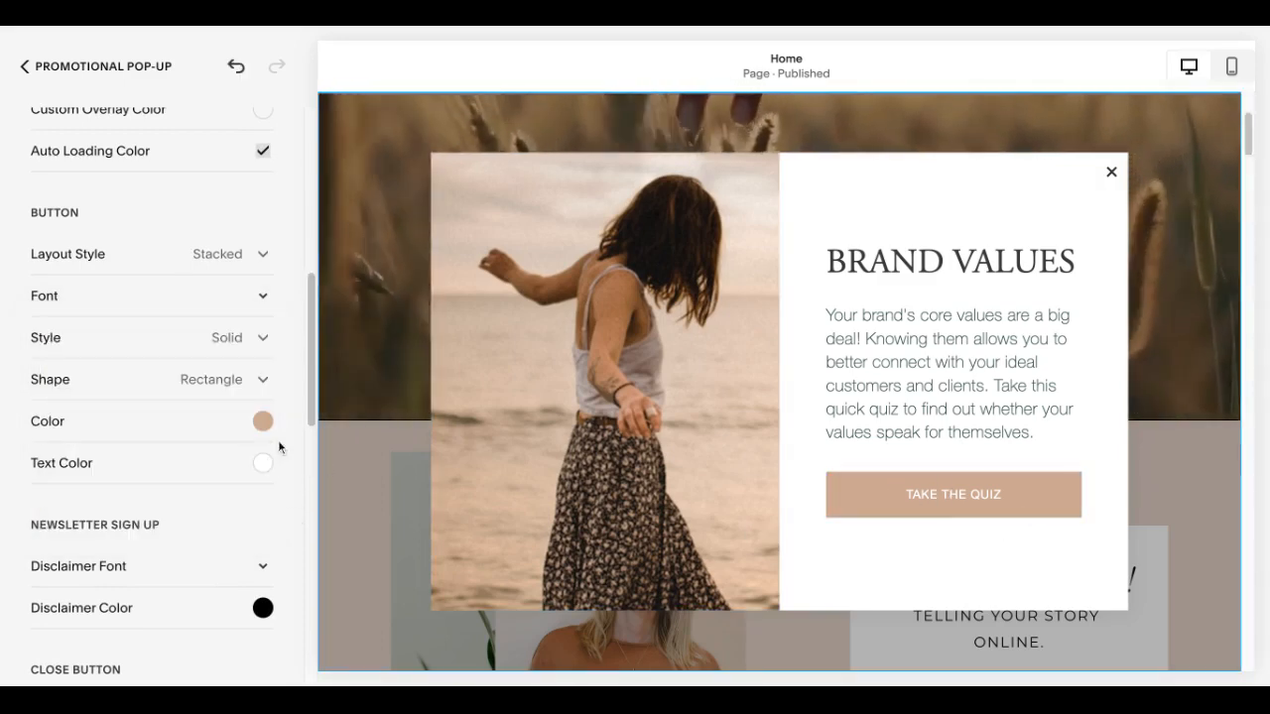
- Try the Slide In and Scale Up overlay animations on the pop-up, and restore the Fade In style
{"action": "scroll", "coordinate": [311, 412], "scroll_direction": "down", "scroll_amount": 3}
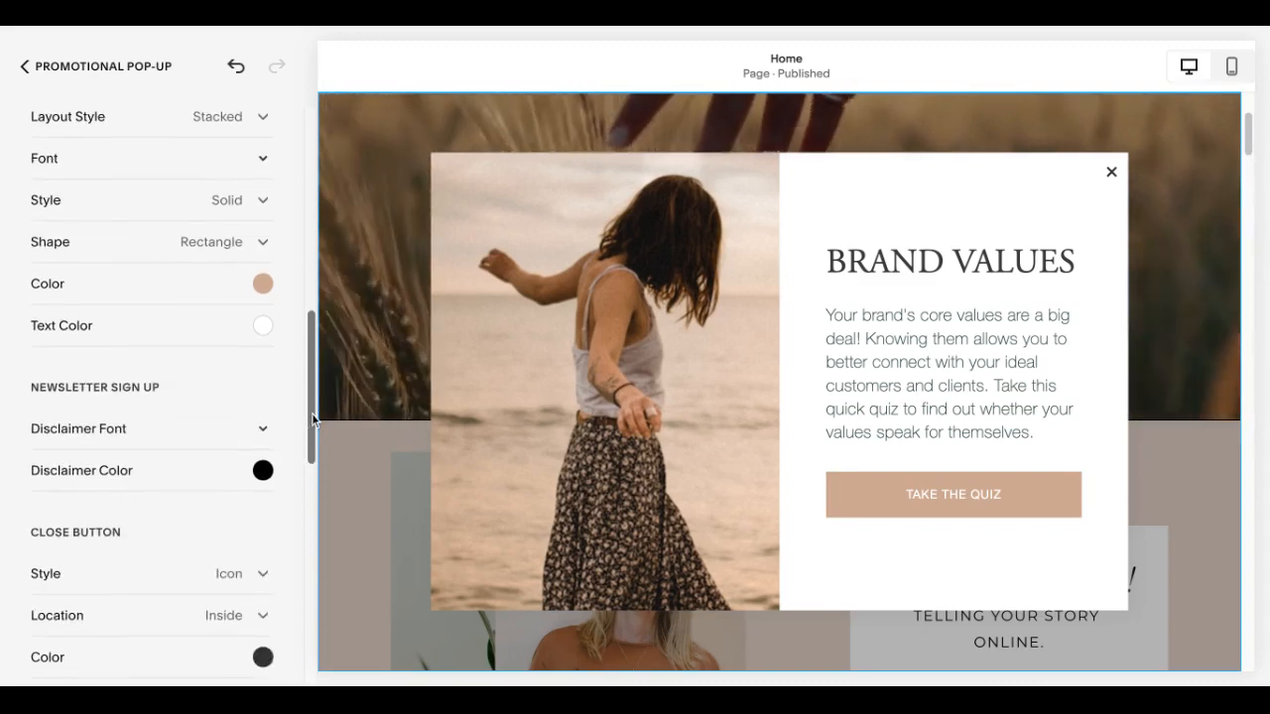
{"action": "scroll", "coordinate": [312, 413], "scroll_direction": "down", "scroll_amount": 5}
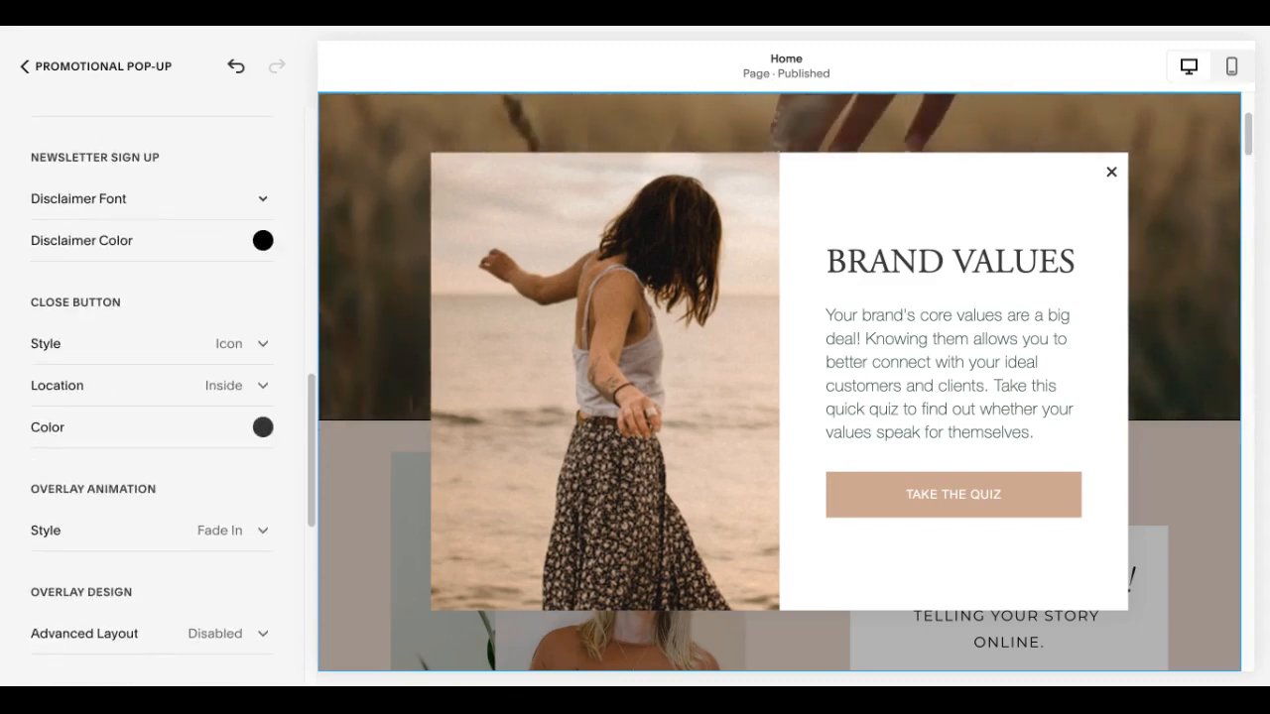
{"action": "left_click", "coordinate": [200, 533]}
{"action": "left_click", "coordinate": [175, 572]}
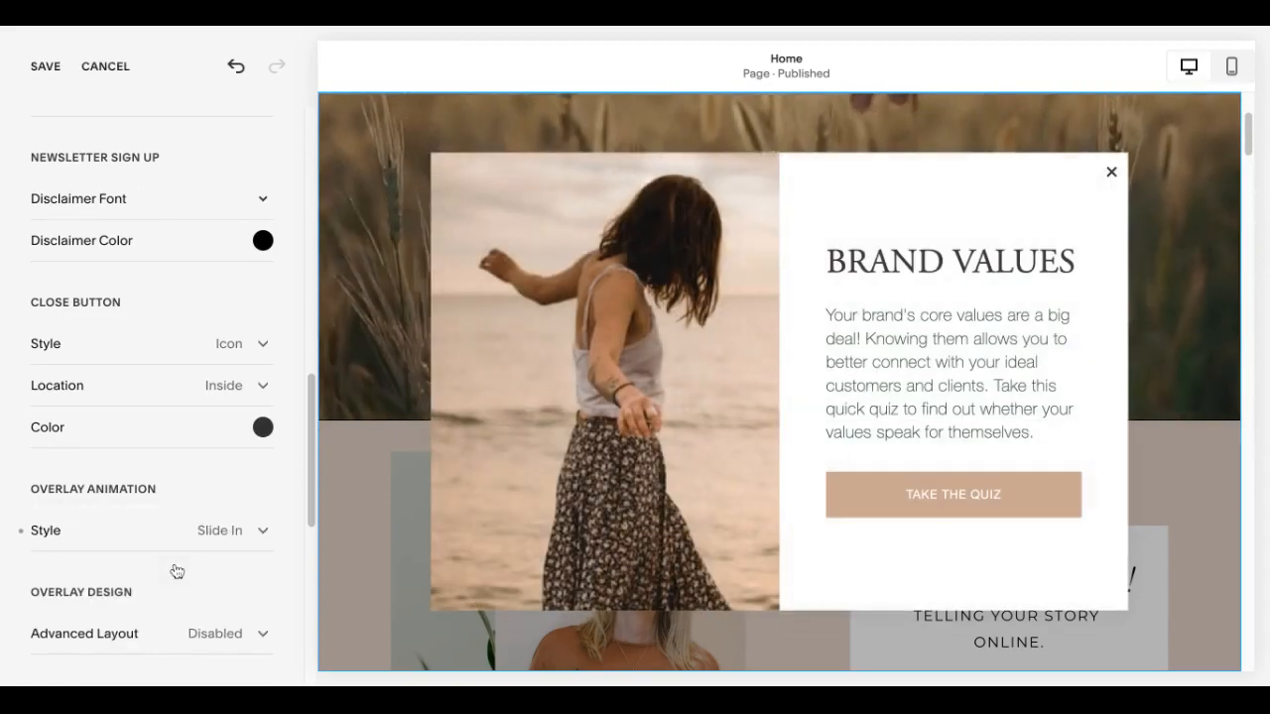
{"action": "left_click", "coordinate": [163, 546]}
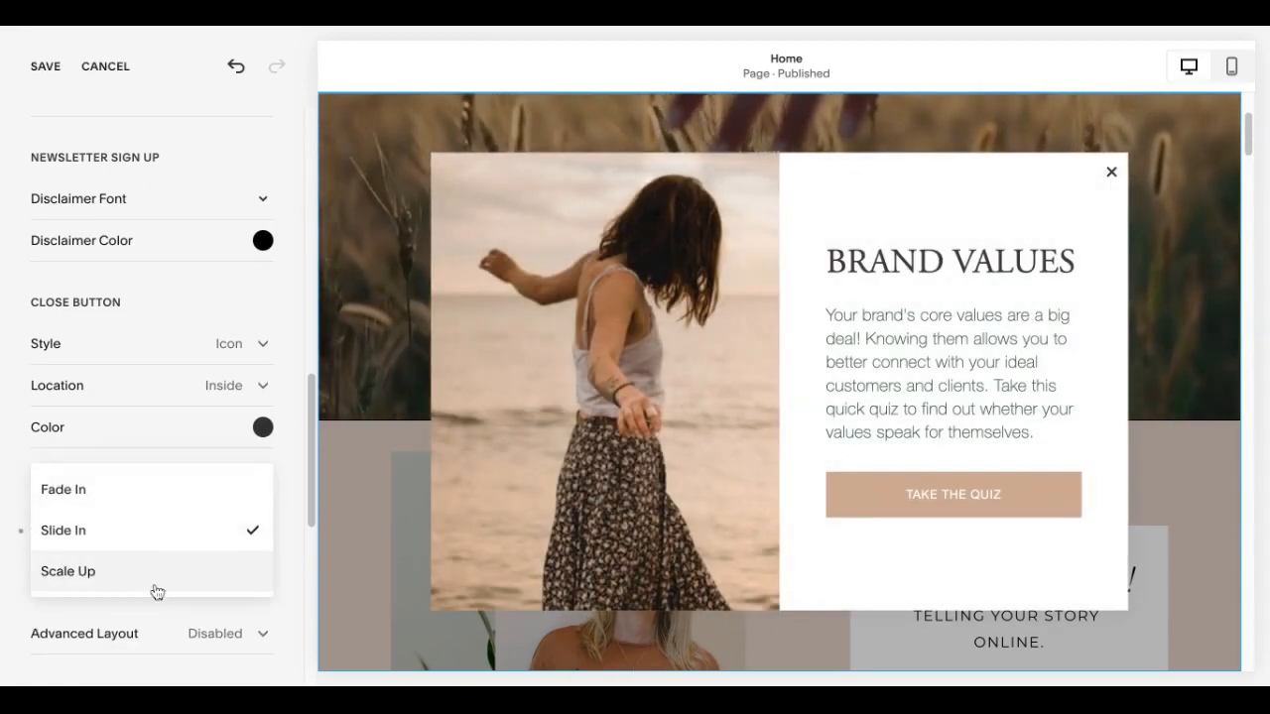
{"action": "left_click", "coordinate": [156, 592]}
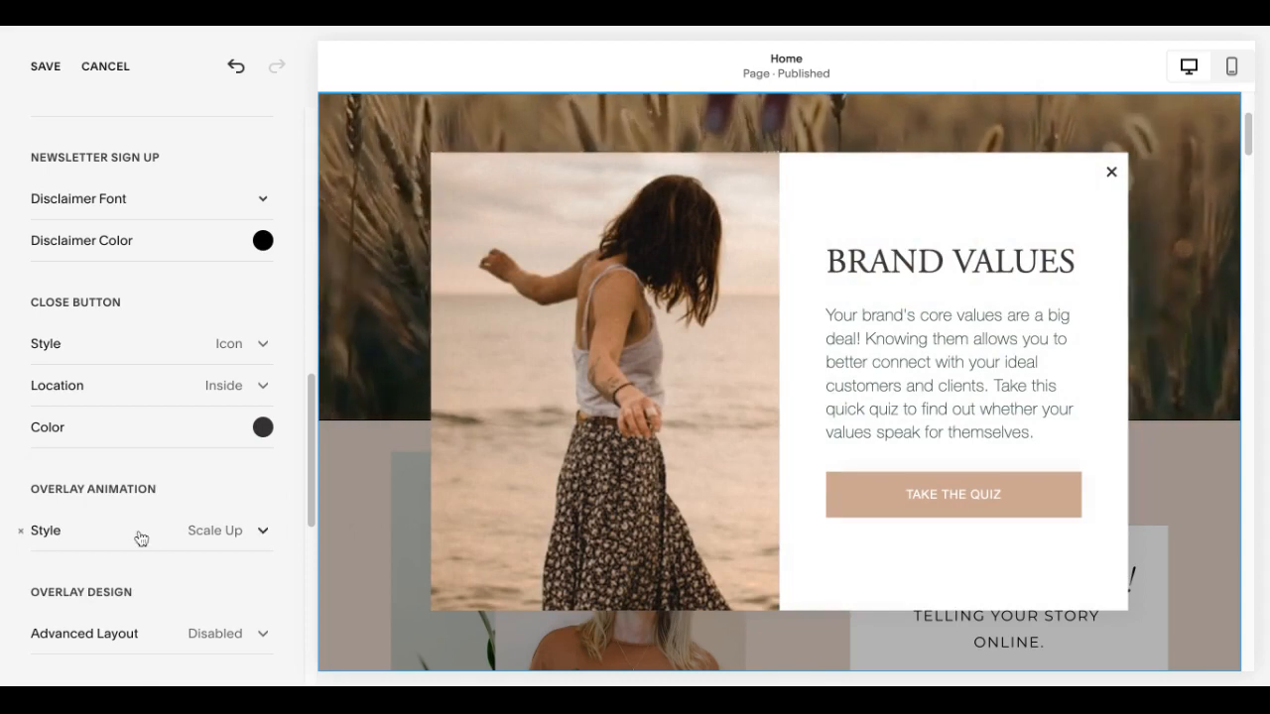
{"action": "left_click", "coordinate": [141, 538]}
{"action": "left_click", "coordinate": [119, 456]}
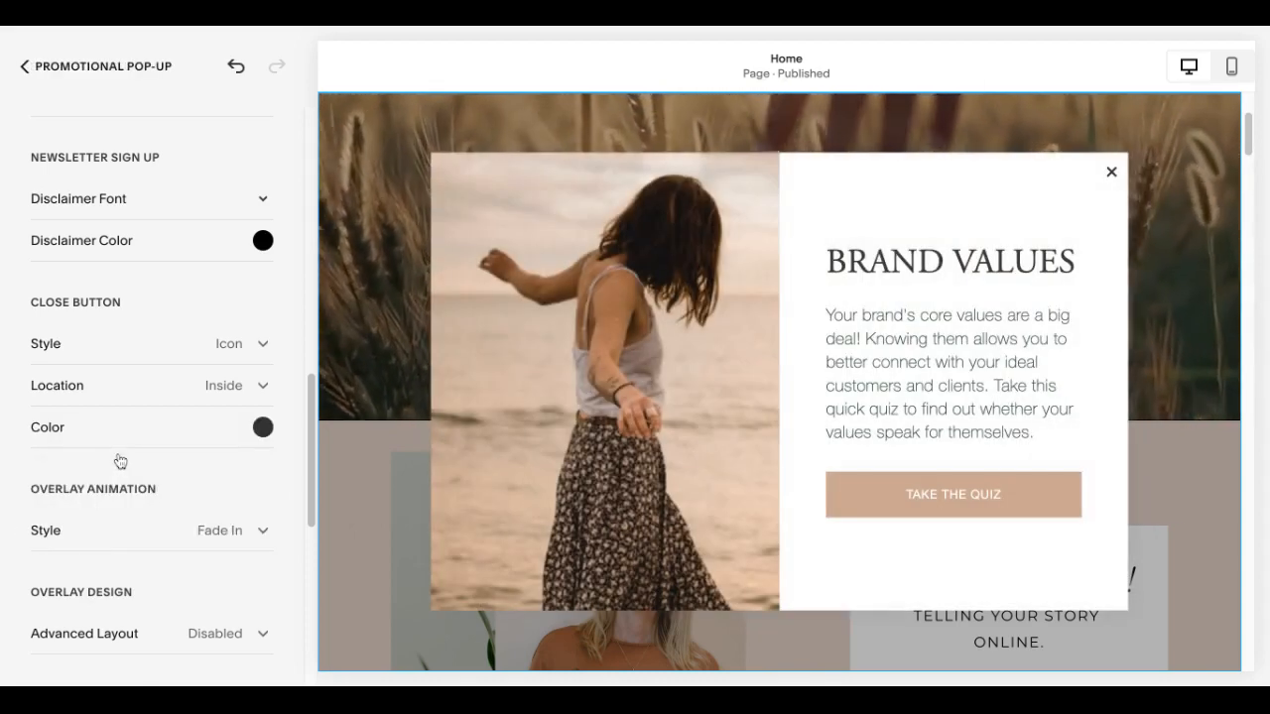
- Review the pop-up's overlay design and mobile-specific style settings, and return to the Marketing options
{"action": "scroll", "coordinate": [310, 511], "scroll_direction": "down", "scroll_amount": 3}
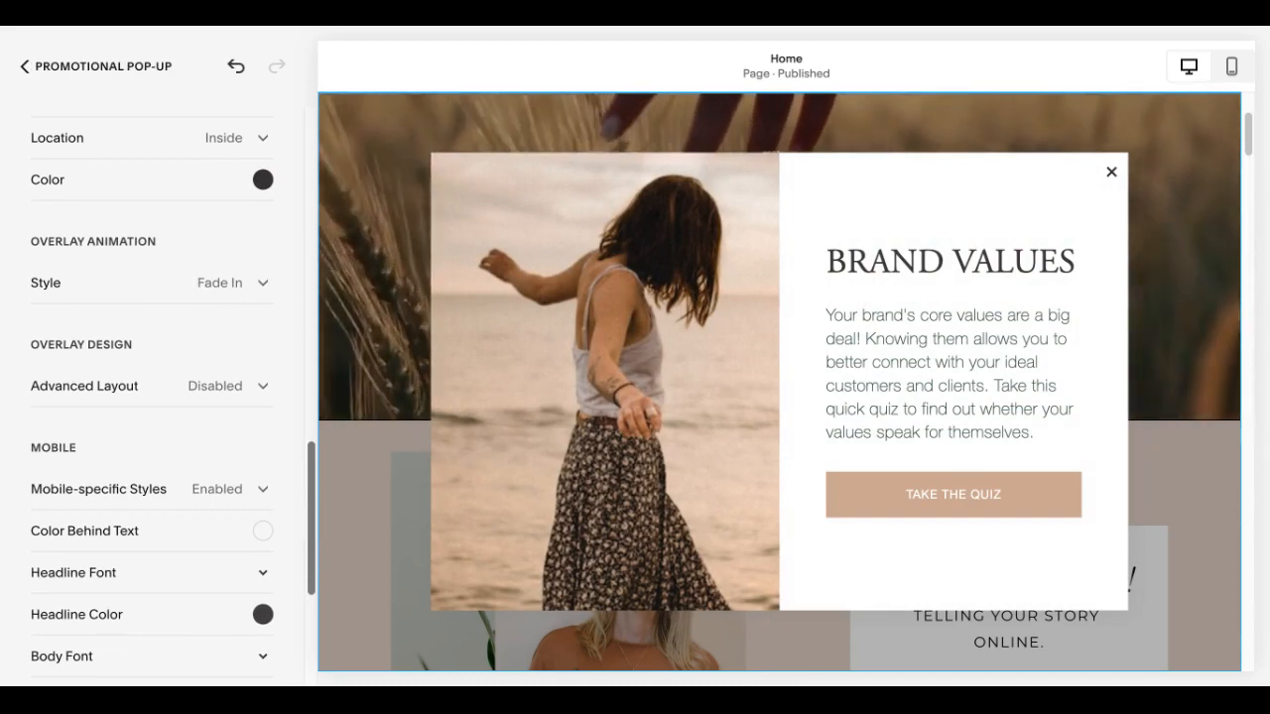
{"action": "scroll", "coordinate": [152, 397], "scroll_direction": "down", "scroll_amount": 3}
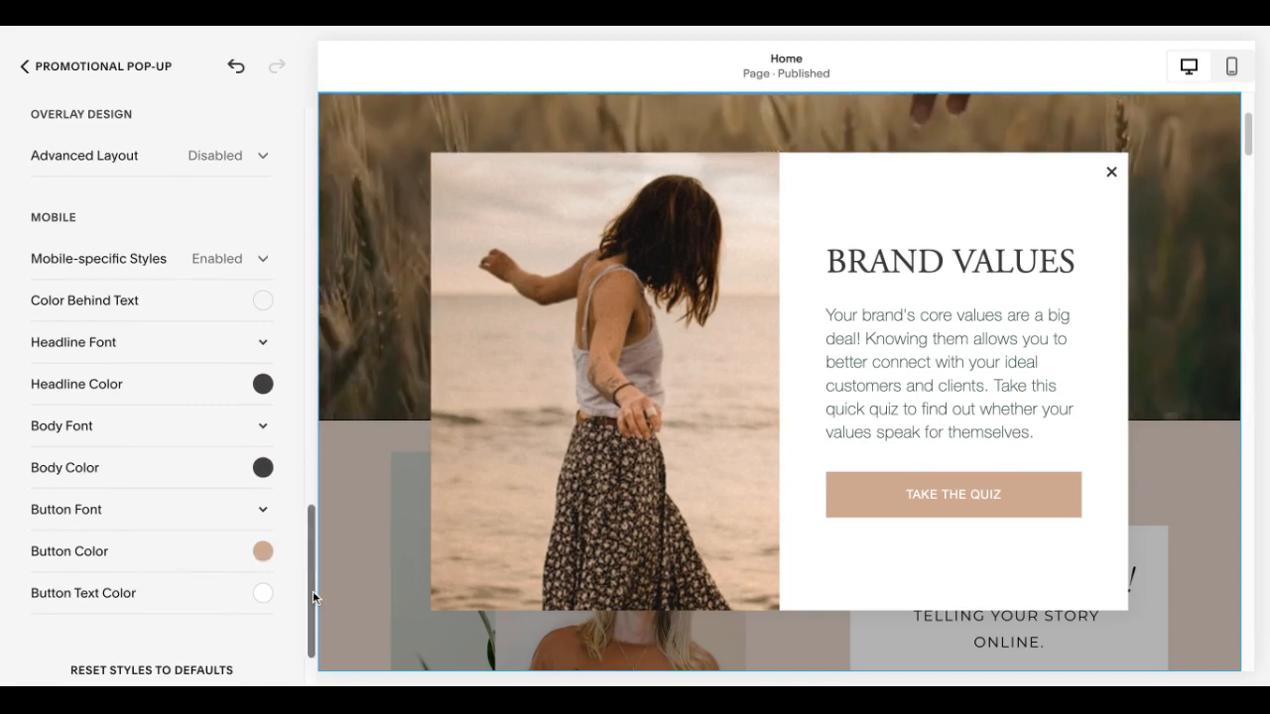
{"action": "scroll", "coordinate": [313, 591], "scroll_direction": "up", "scroll_amount": 10}
{"action": "left_click", "coordinate": [33, 67]}
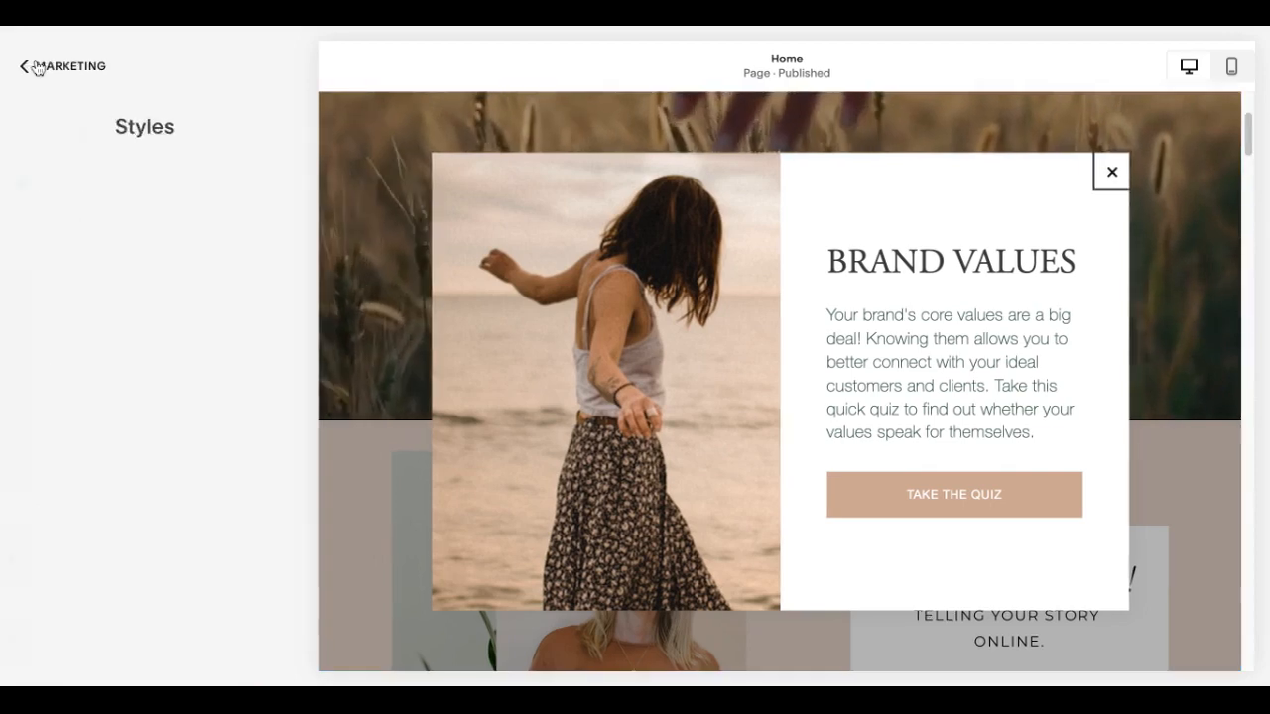
{"action": "left_click", "coordinate": [22, 66]}
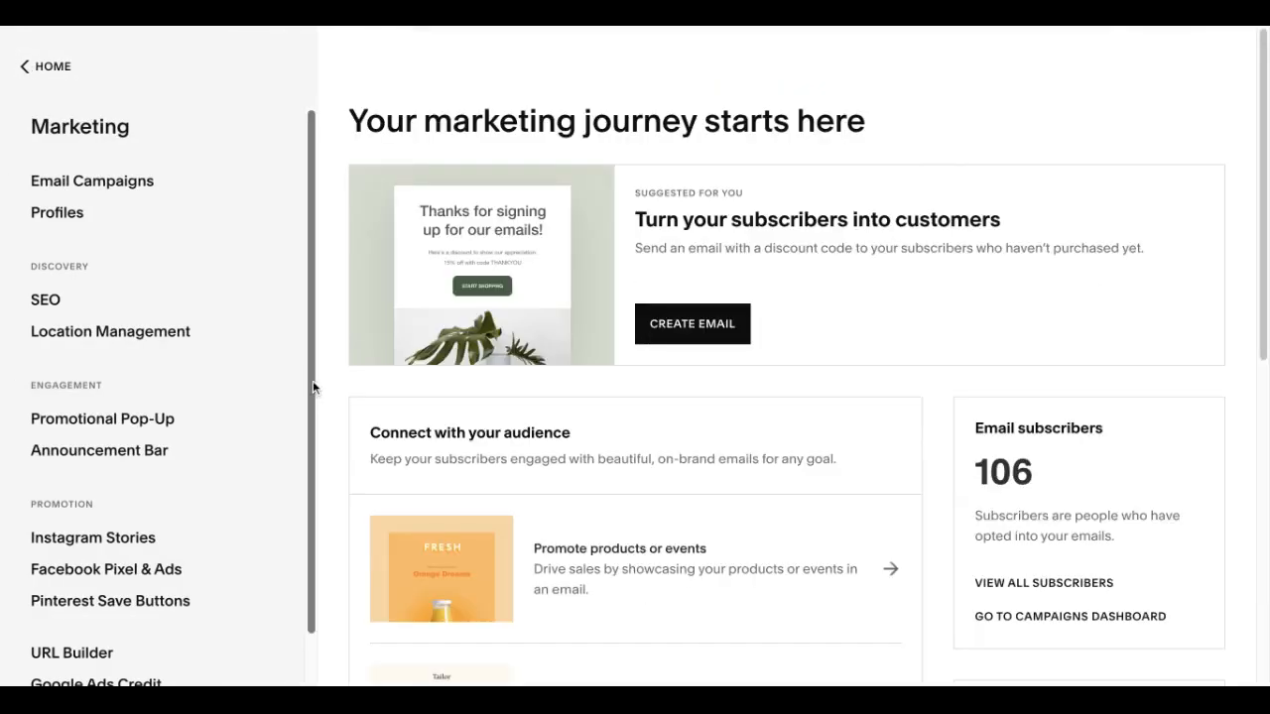
- Open the Announcement Bar settings and examine the message text and its formatting options
{"action": "scroll", "coordinate": [311, 386], "scroll_direction": "down", "scroll_amount": 1}
{"action": "scroll", "coordinate": [311, 384], "scroll_direction": "up", "scroll_amount": 1}
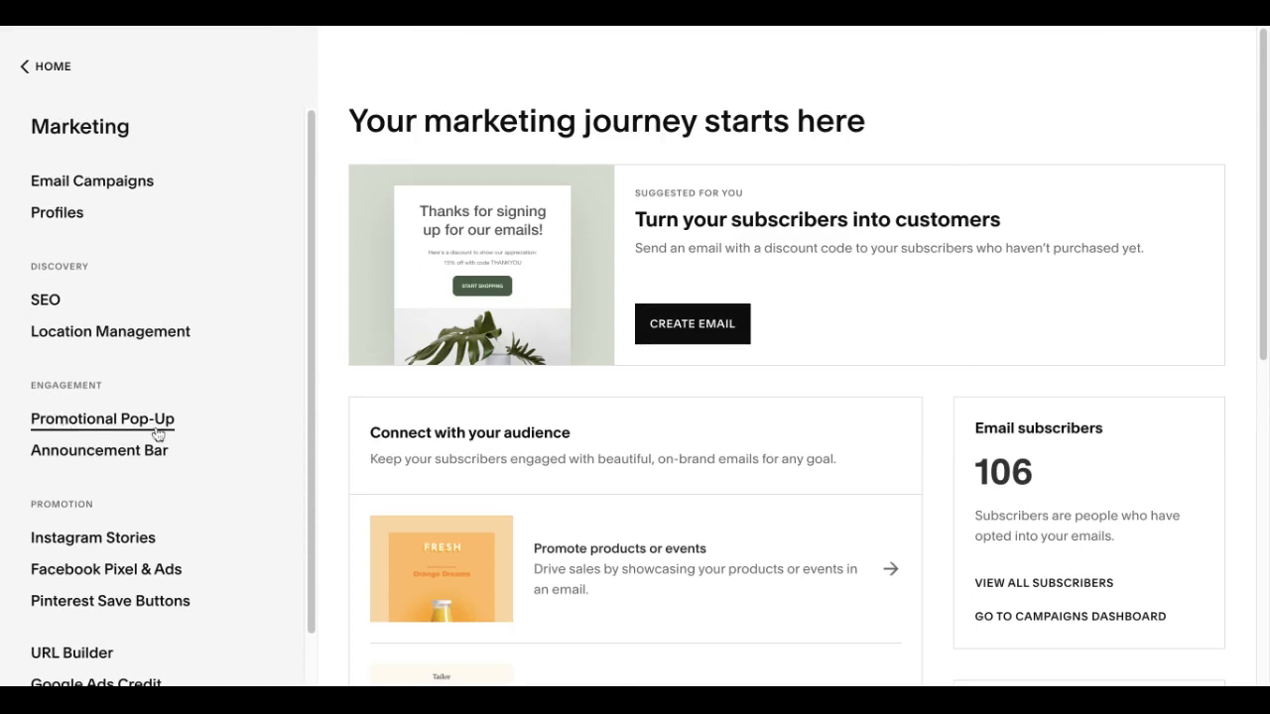
{"action": "left_click", "coordinate": [89, 451]}
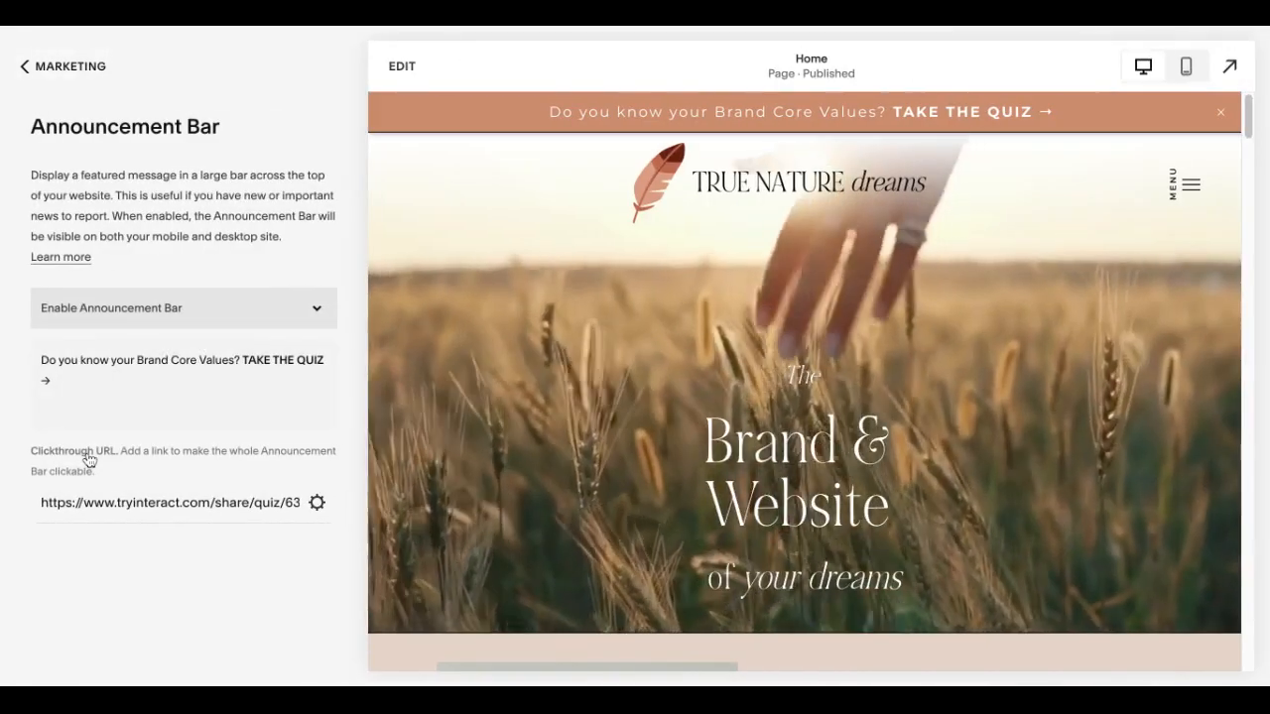
{"action": "triple_click", "coordinate": [73, 376]}
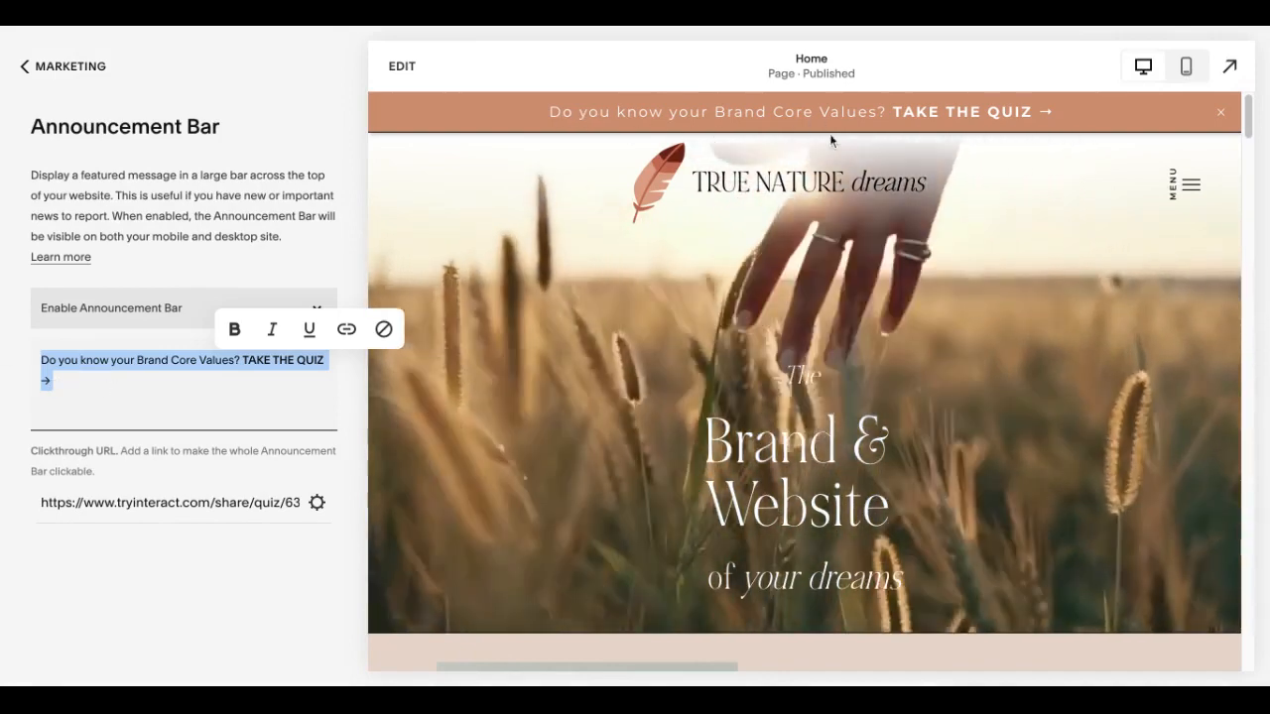
{"action": "left_click", "coordinate": [232, 381]}
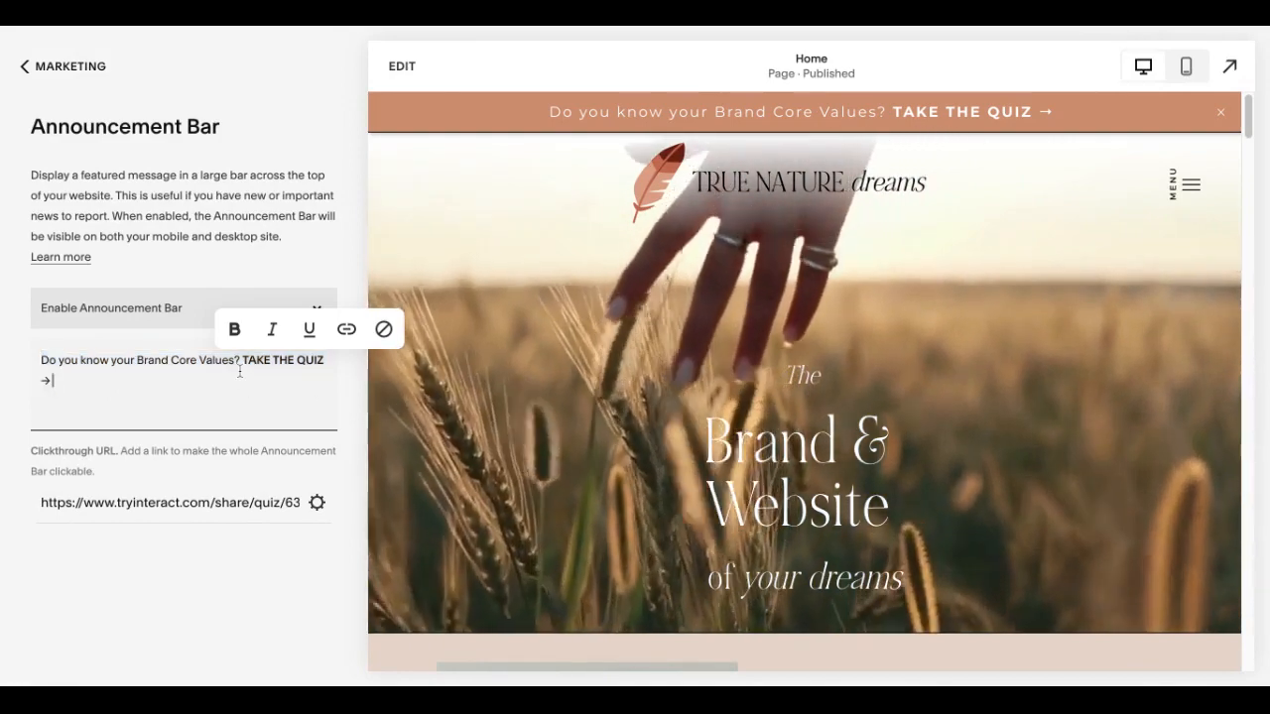
- Select "TAKE THE QUIZ →" in the announcement message, inspect its text link option, and close it without adding a link
{"action": "left_click_drag", "start_coordinate": [243, 361], "coordinate": [52, 382]}
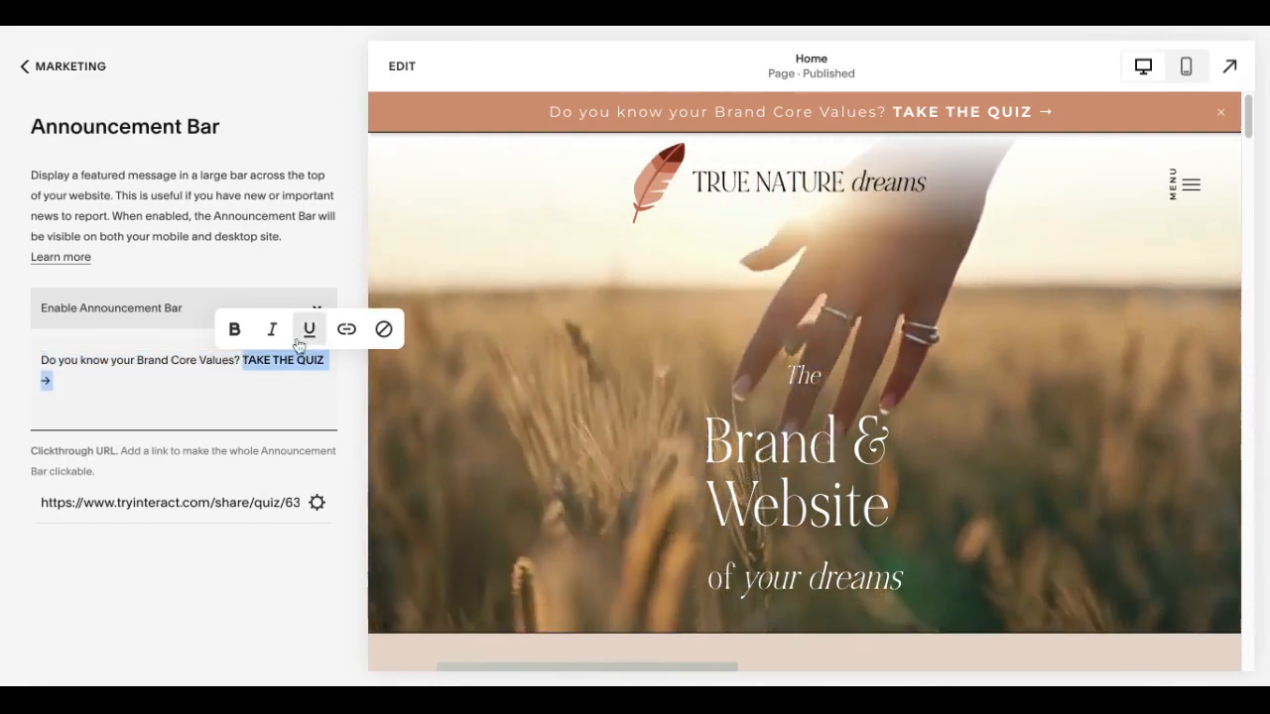
{"action": "left_click", "coordinate": [347, 330]}
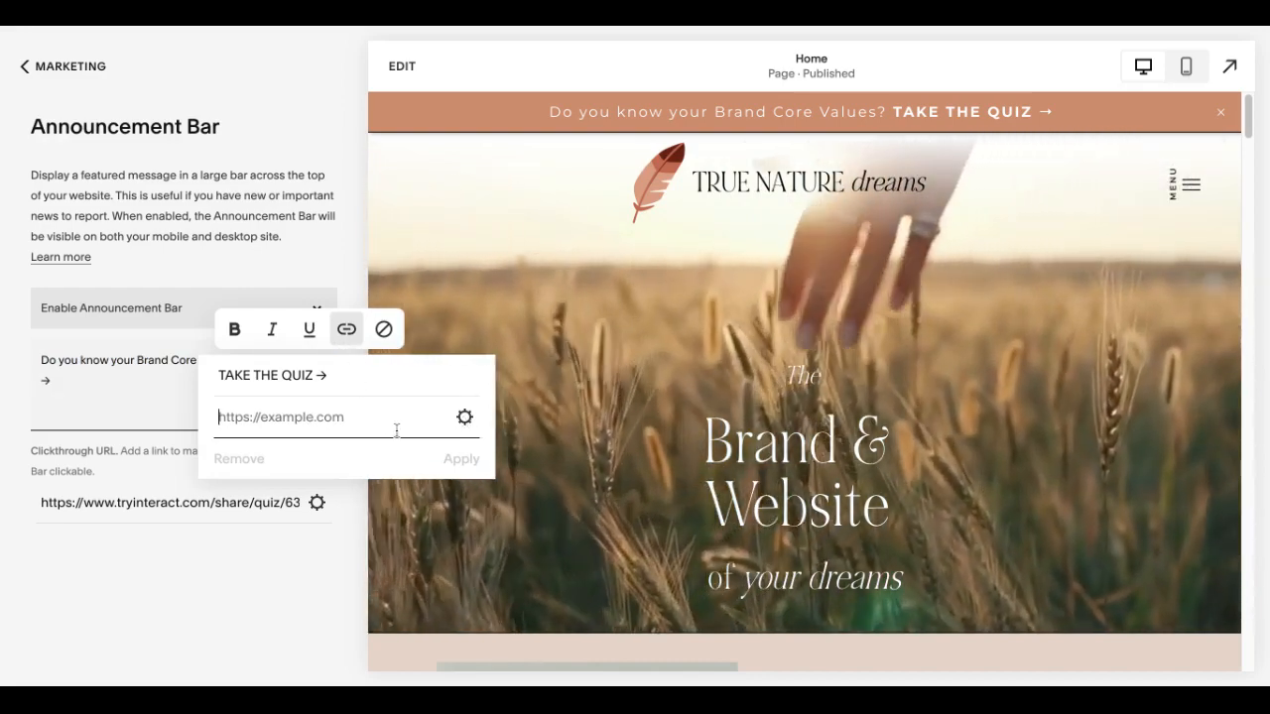
{"action": "left_click", "coordinate": [153, 403]}
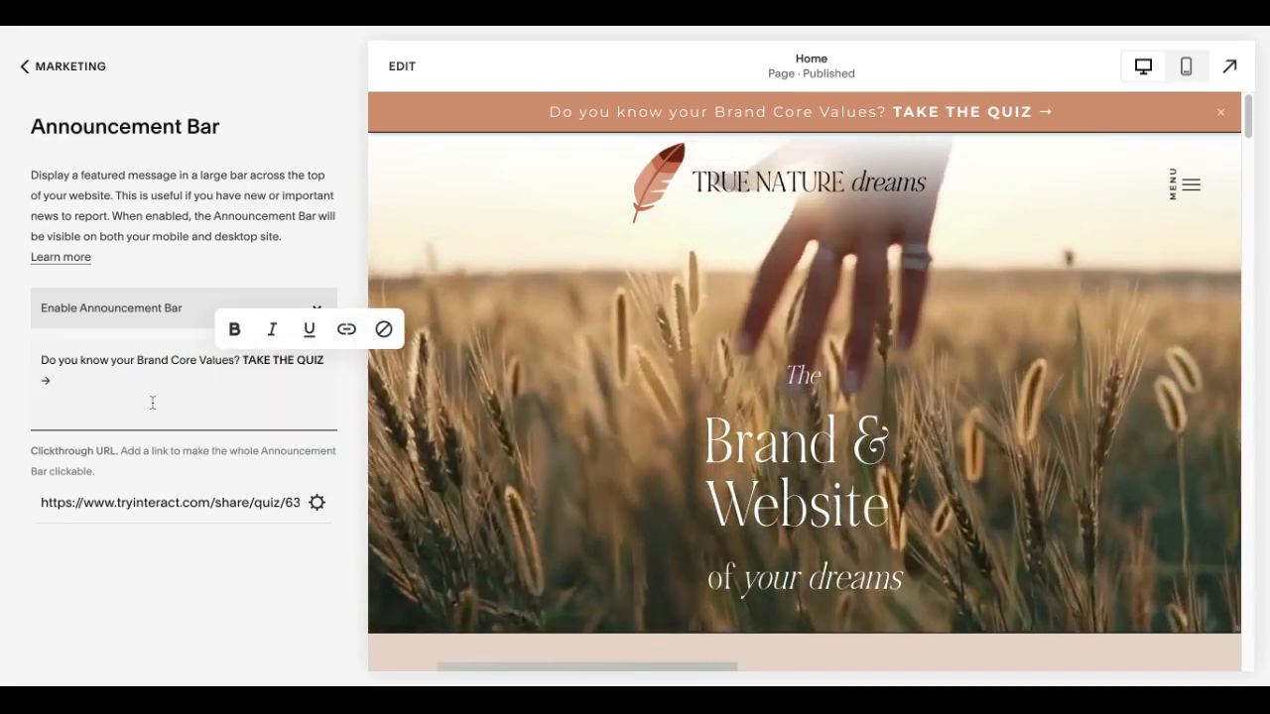
- Examine the announcement bar's clickthrough URL in the link editor, including Open in New Window, and return to the Marketing options
{"action": "left_click", "coordinate": [170, 502]}
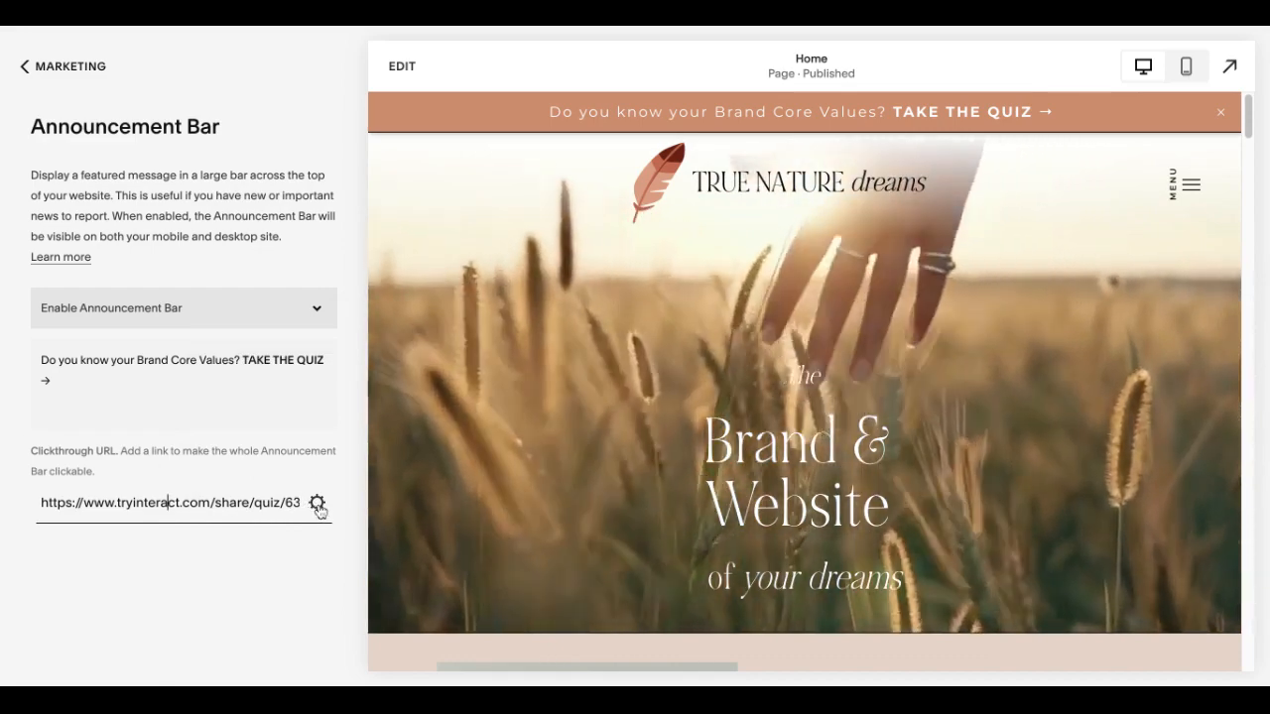
{"action": "left_click", "coordinate": [317, 504]}
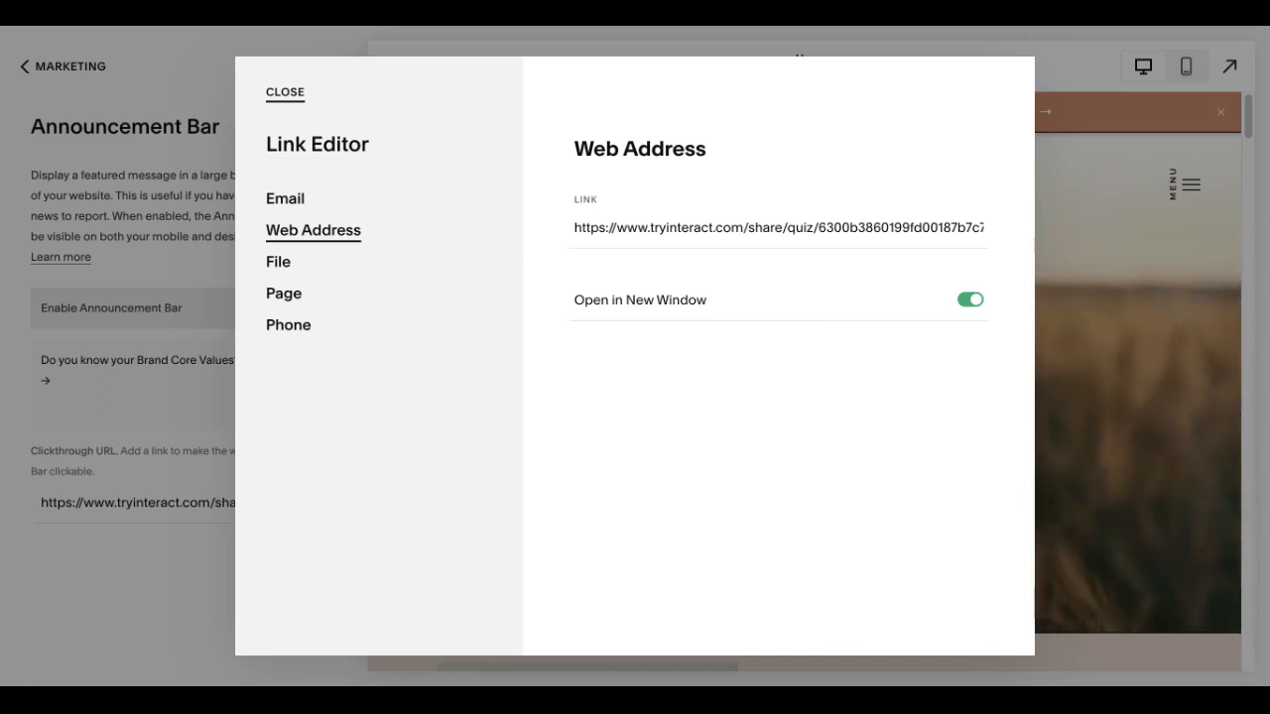
{"action": "left_click", "coordinate": [288, 92]}
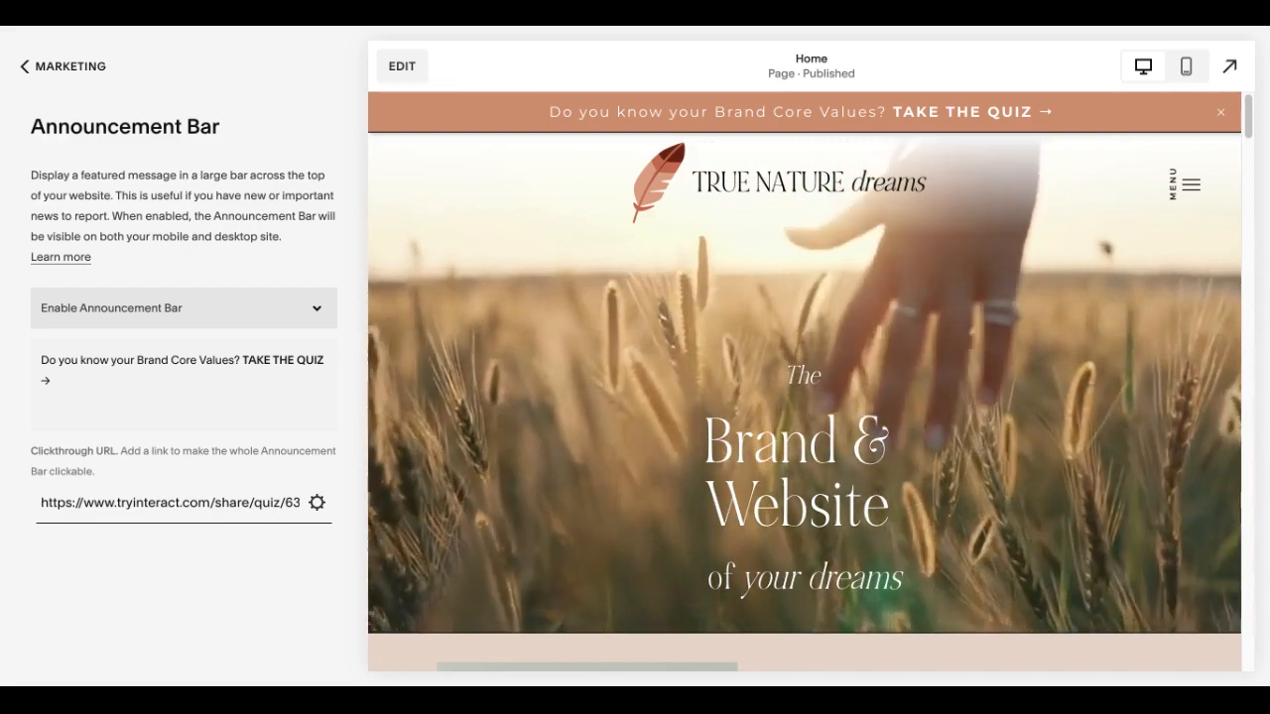
{"action": "left_click", "coordinate": [59, 66]}
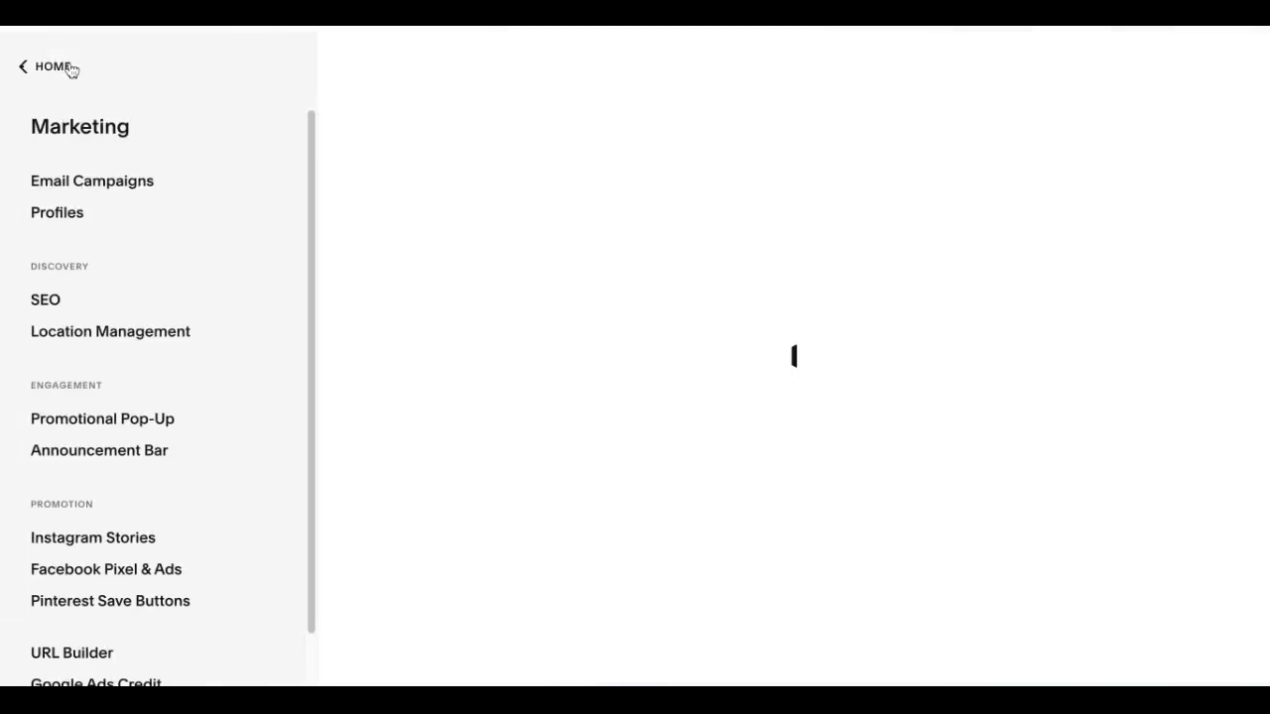